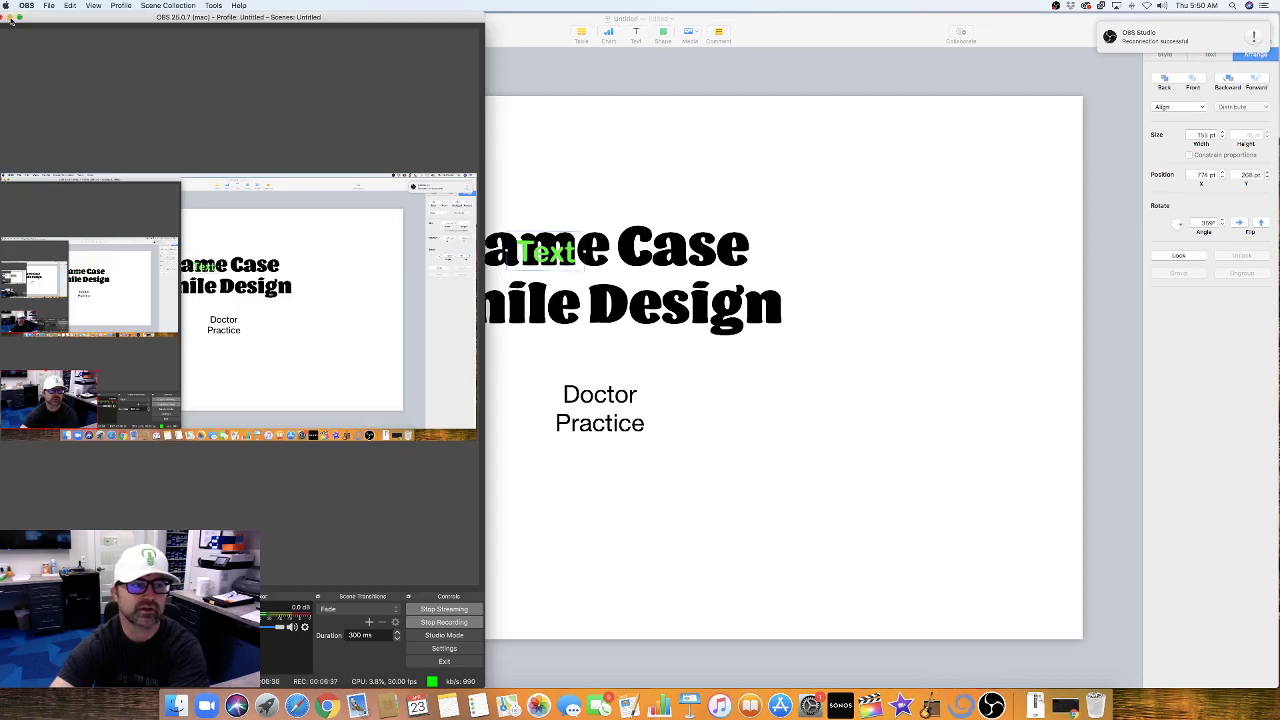
- Minimize the OBS window to reveal the 'Same Case Smile Design' title slide
left_click(12, 17)
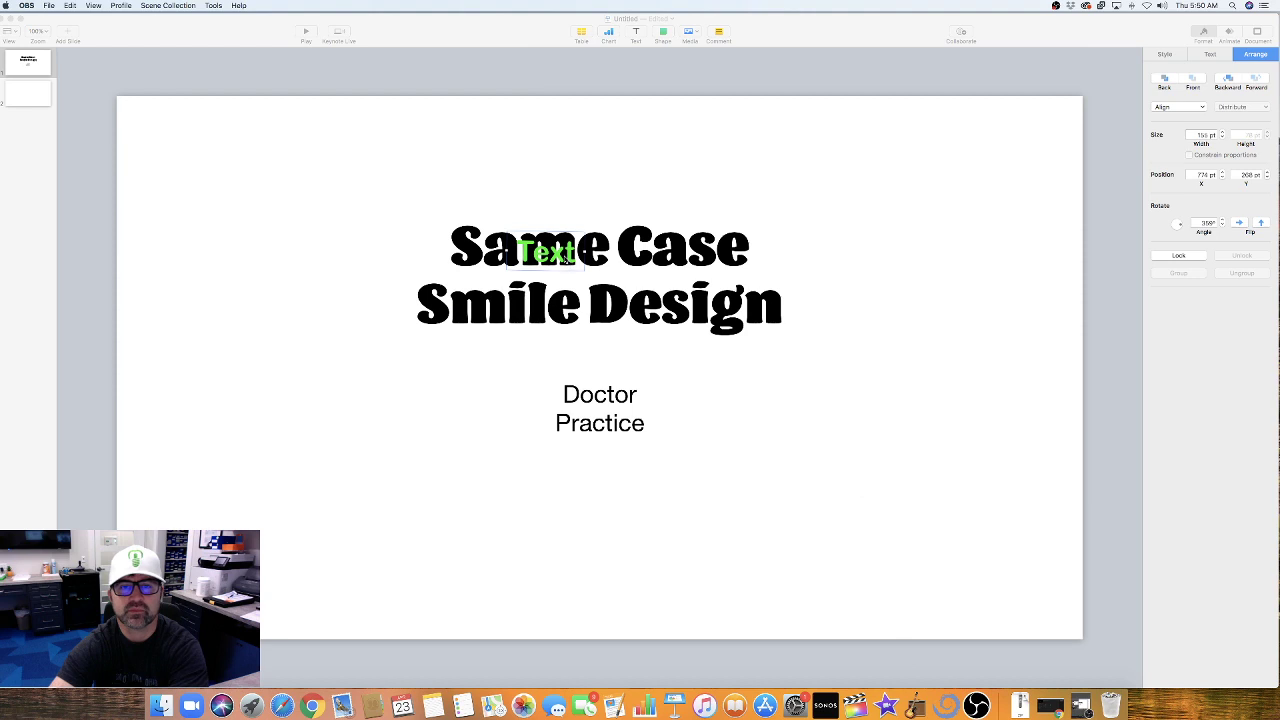
- Delete the stray green Text box from the title slide and close the Build Order and Animate panels
left_click(472, 186)
left_click_drag(542, 254, 497, 155)
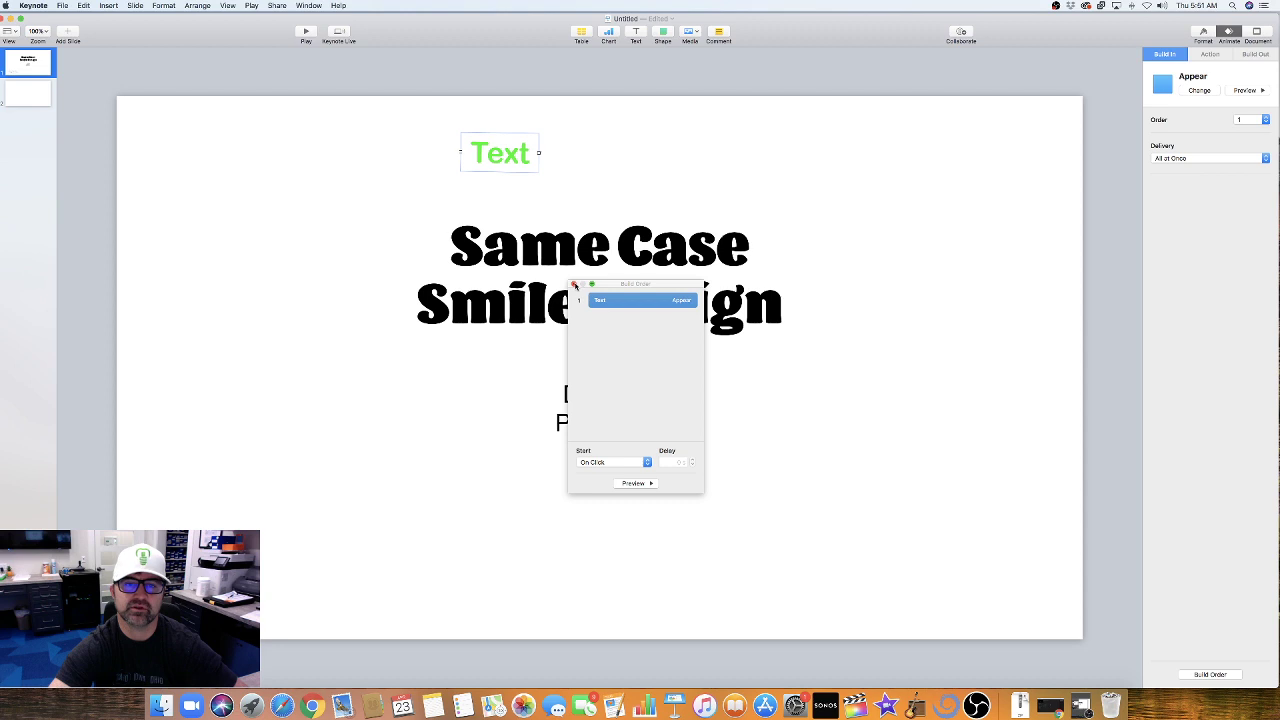
left_click(575, 286)
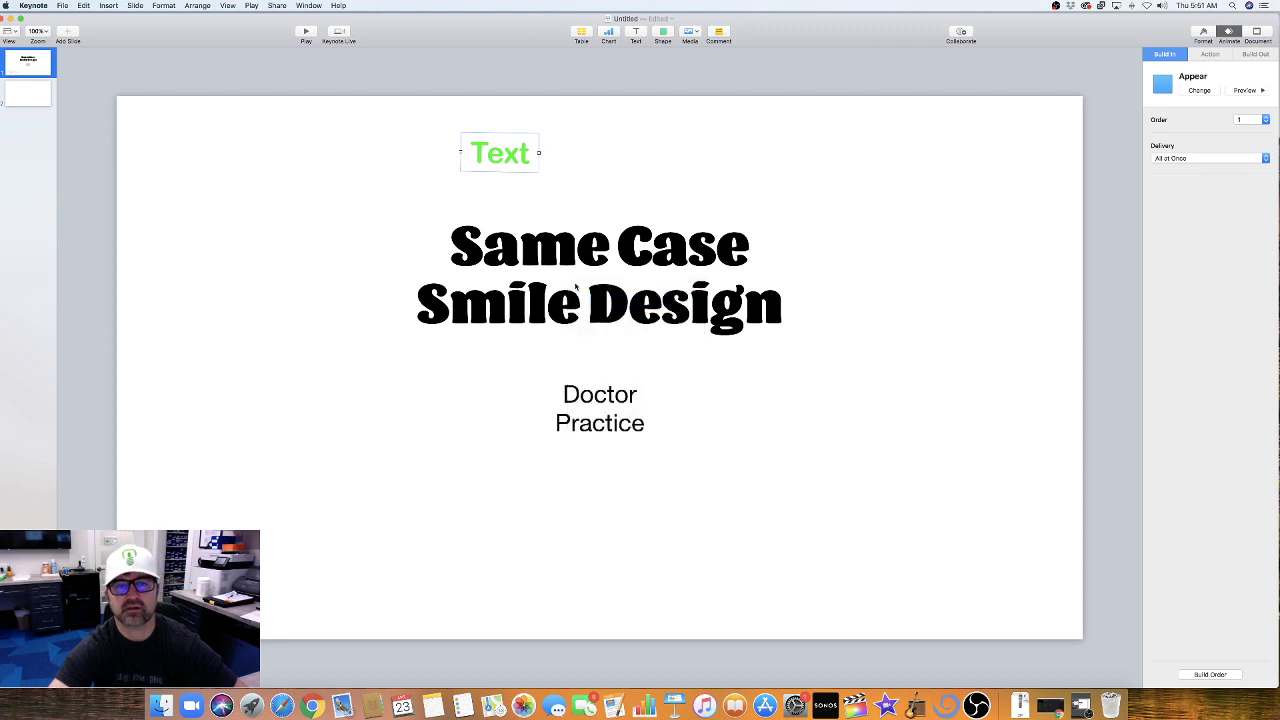
left_click(1210, 674)
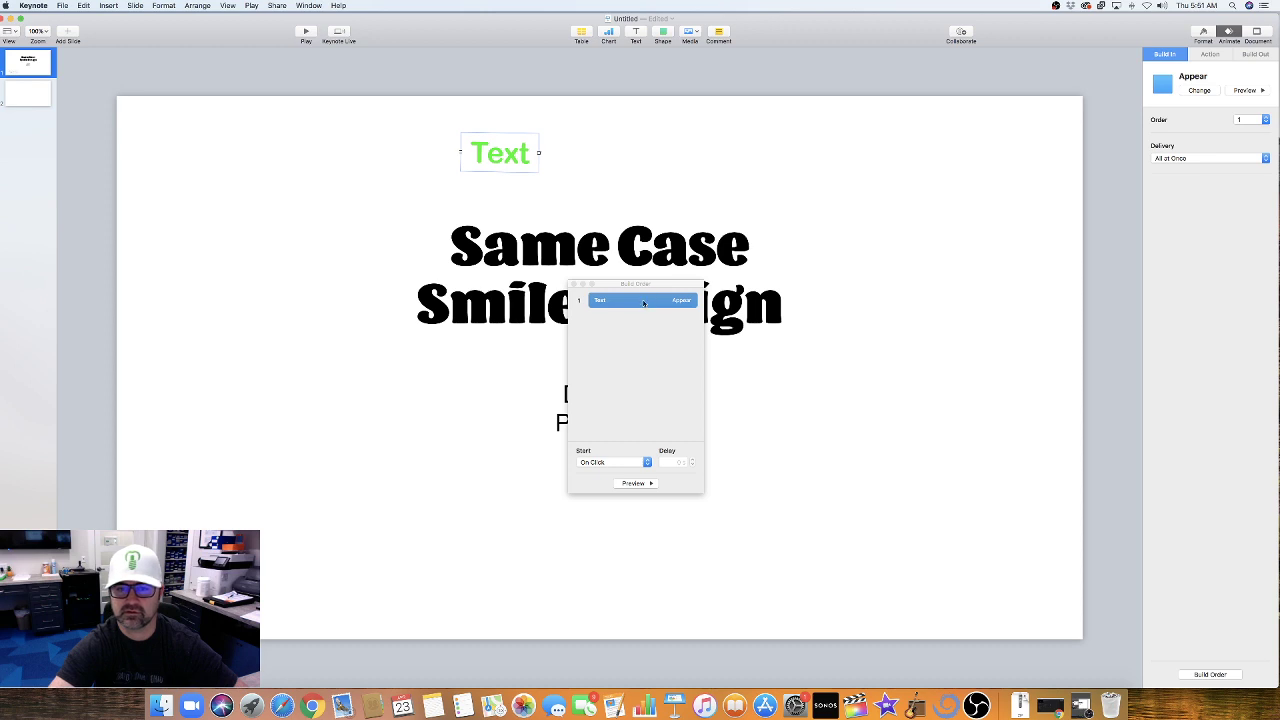
key("BackSpace")
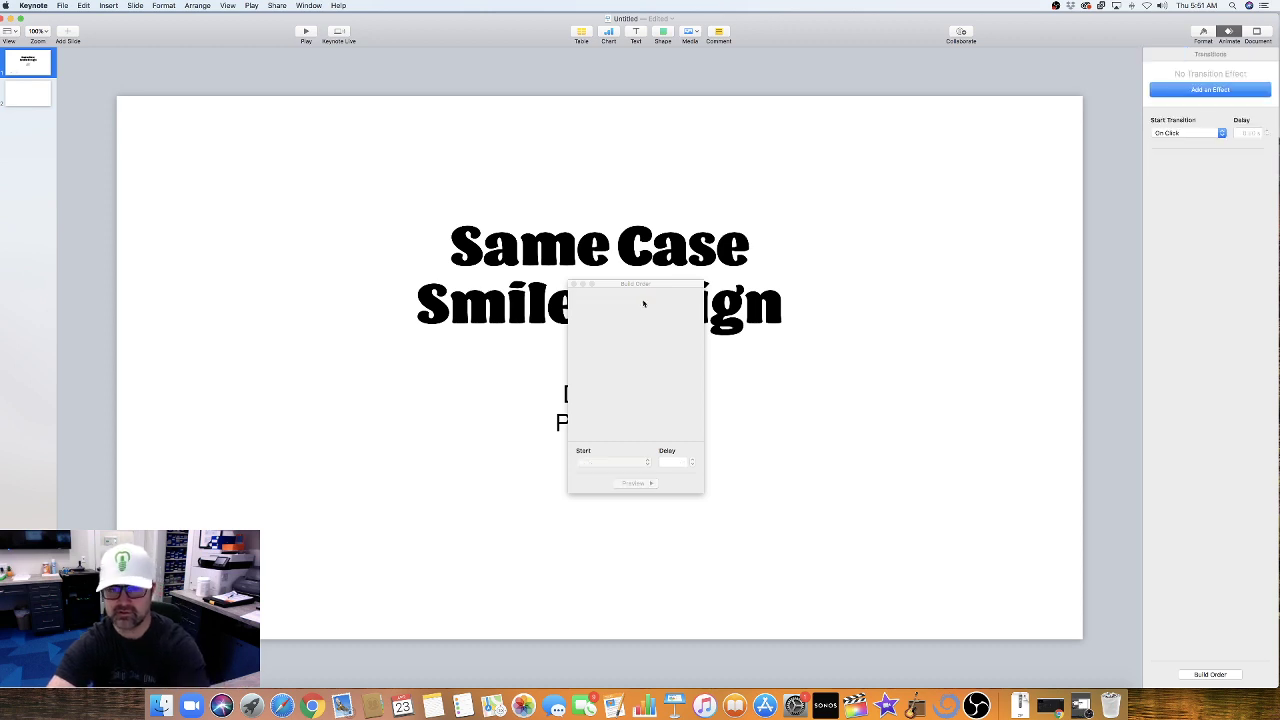
left_click(575, 286)
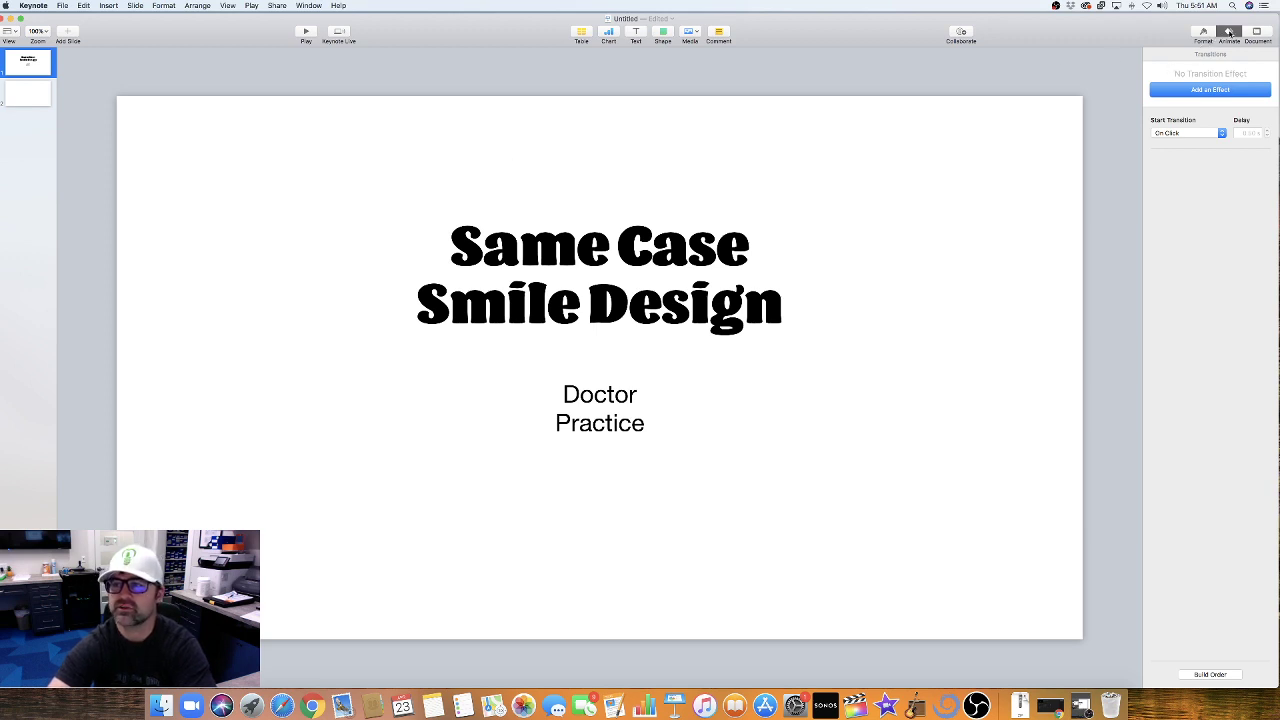
left_click(1229, 32)
- Give the title slide a Dissolve transition from the Animate inspector
left_click(1229, 32)
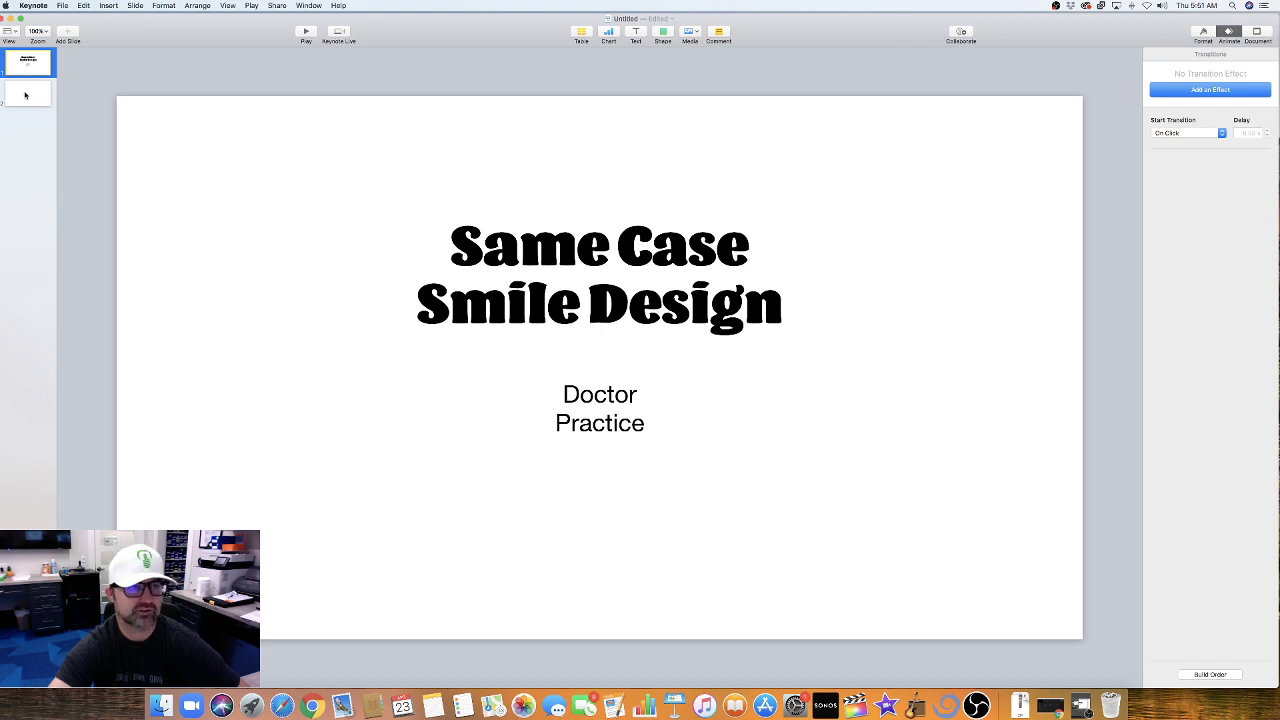
left_click(1195, 94)
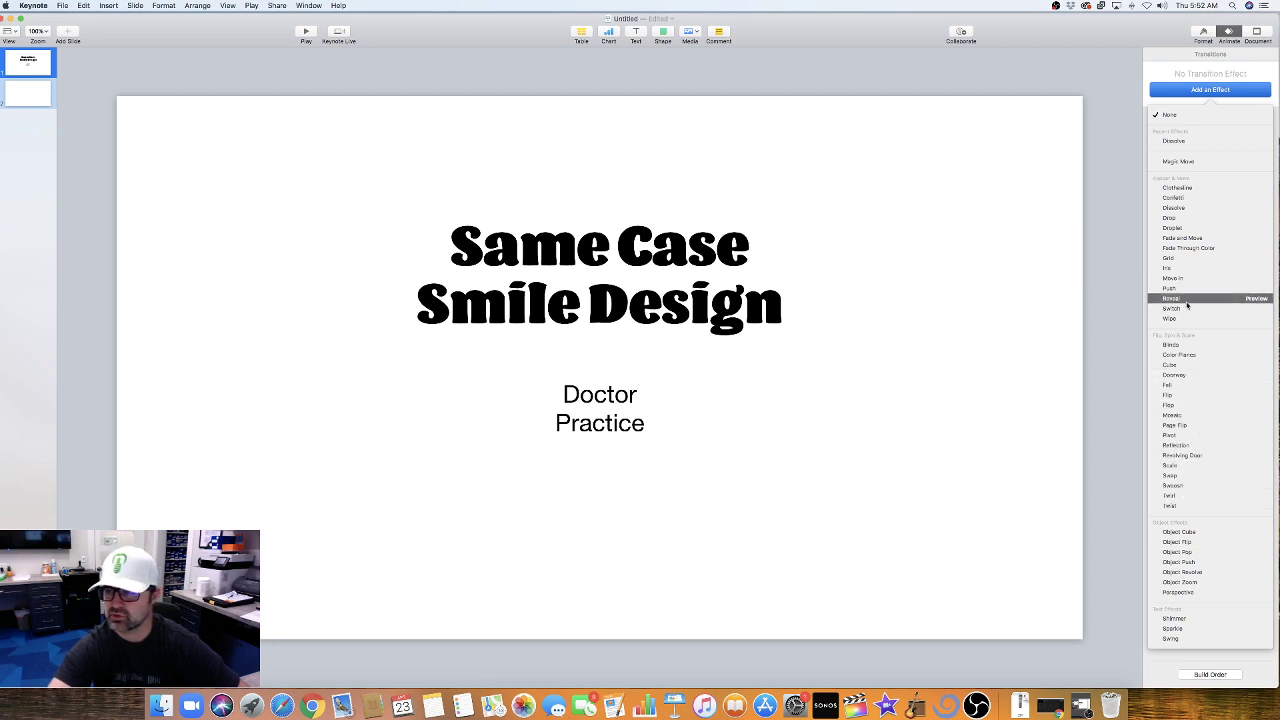
left_click(1174, 146)
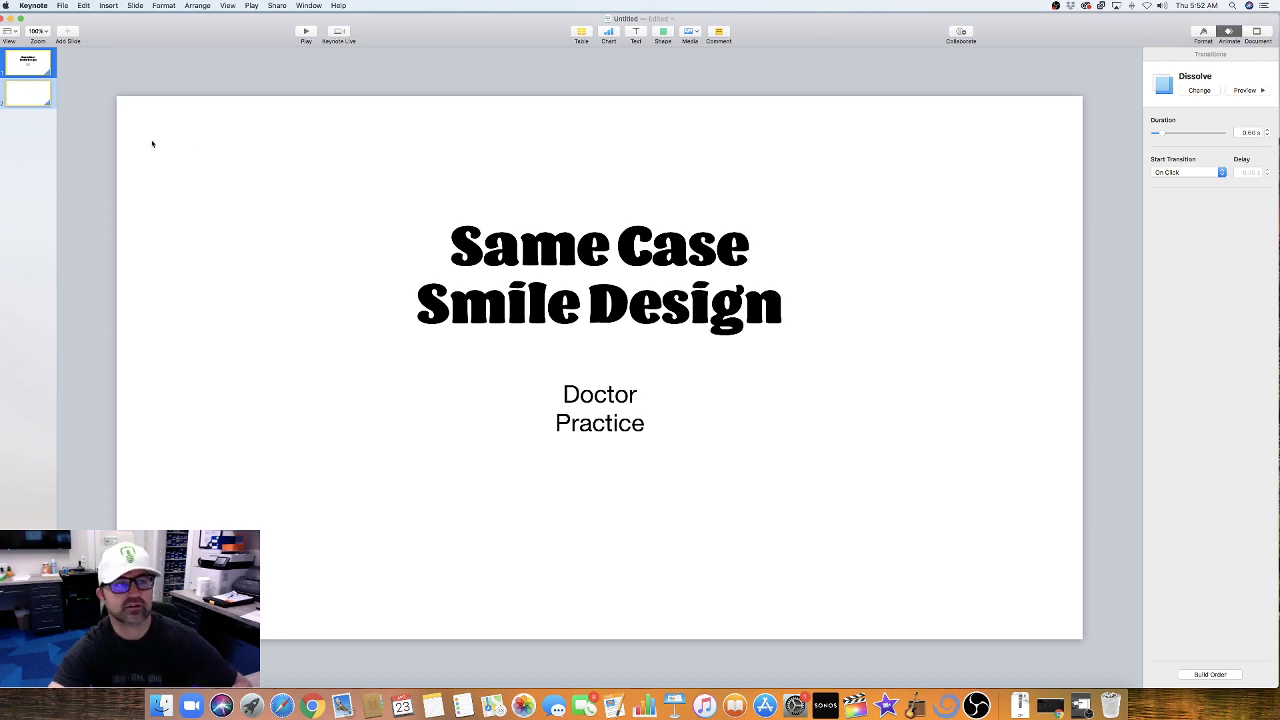
key("super+m")
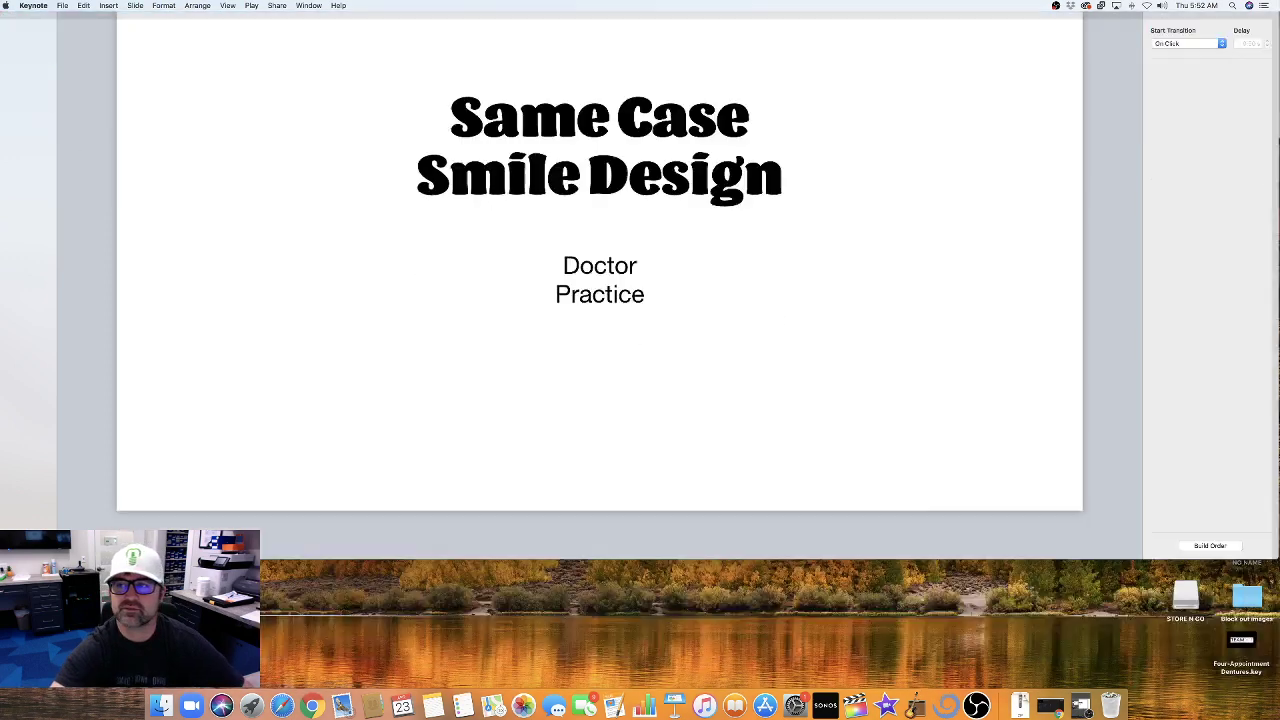
- Add a blank slide after the title and paste three copies of it, making five slides
key("Return")
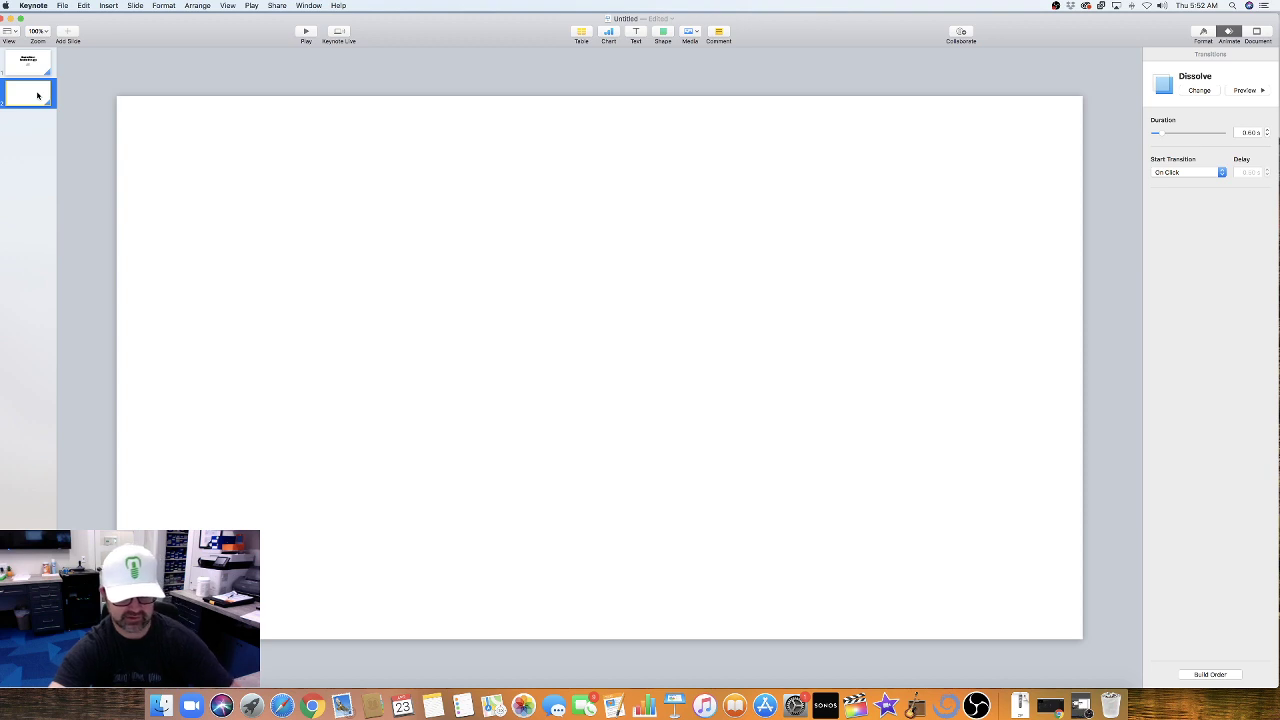
key("super+c")
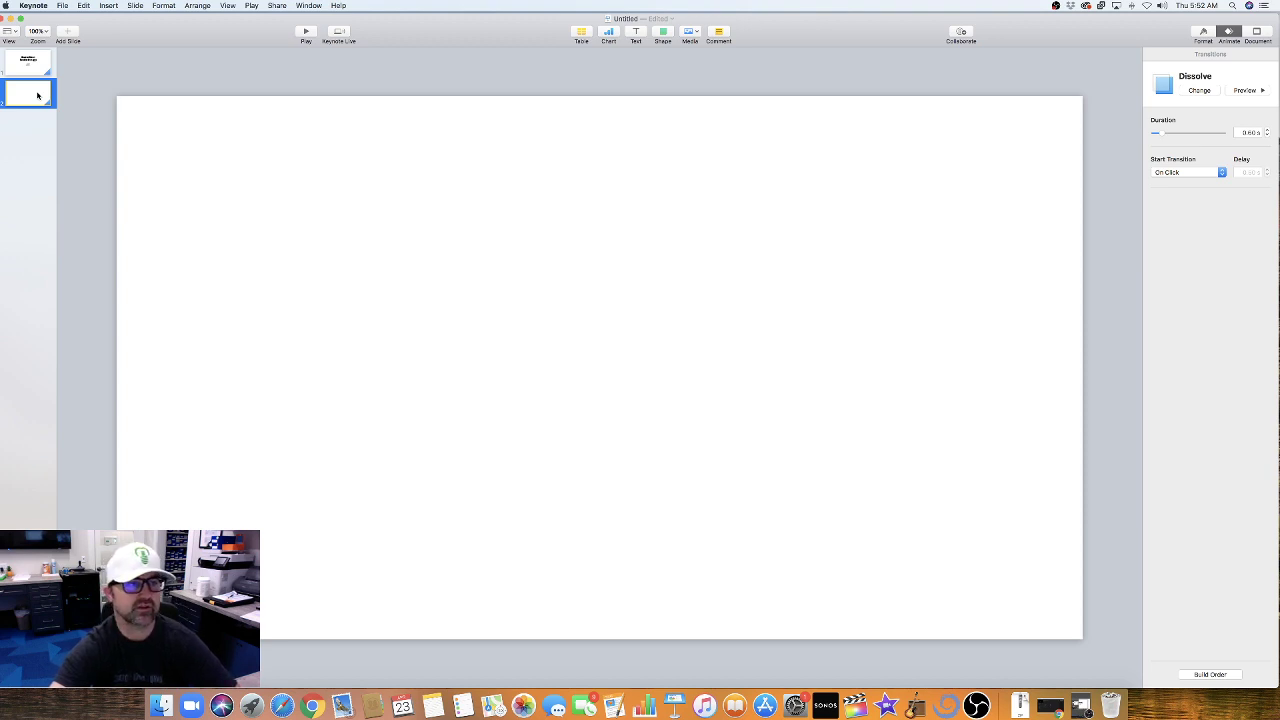
key("super+v")
key("super+v")
key("super+v")
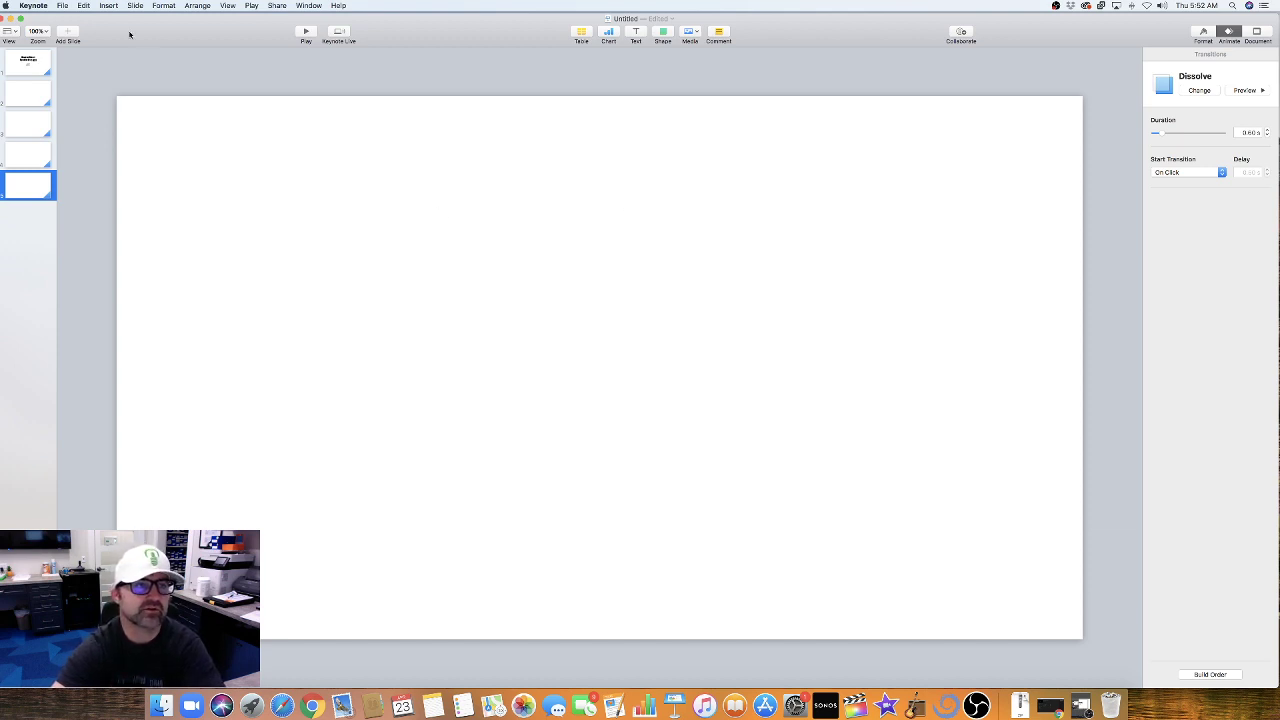
left_click(62, 6)
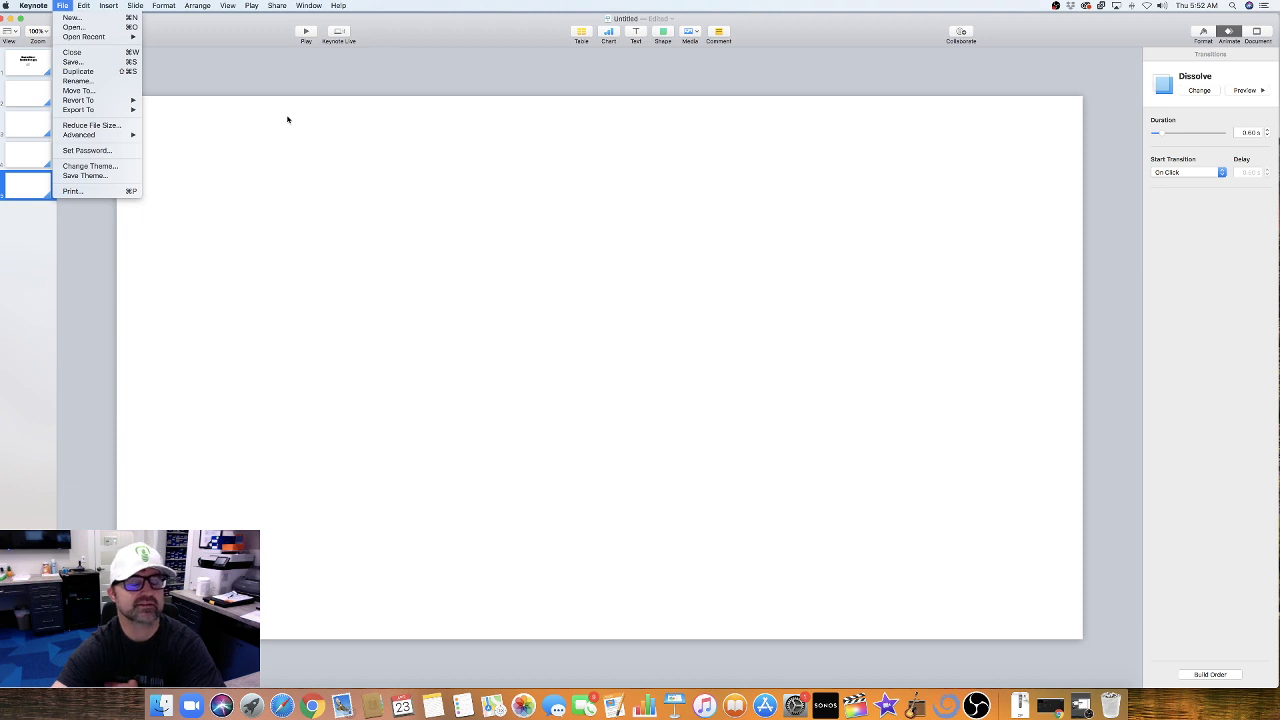
mouse_move(122, 112)
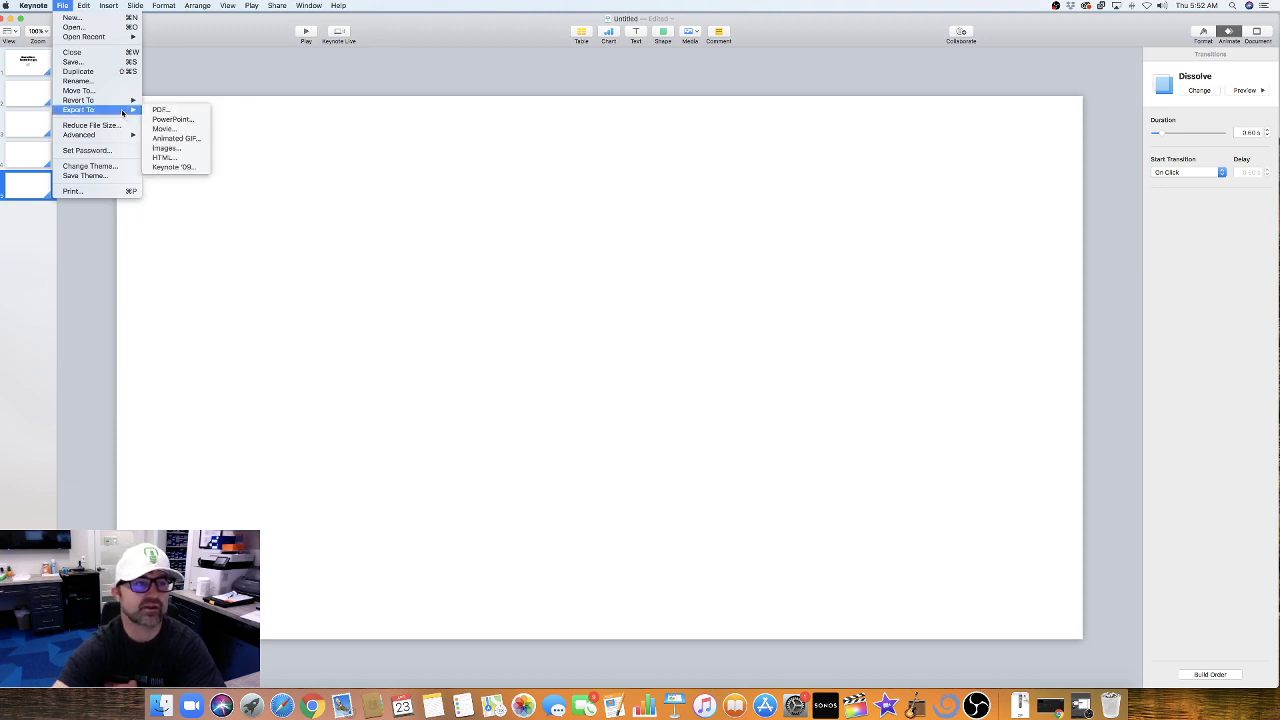
left_click(174, 112)
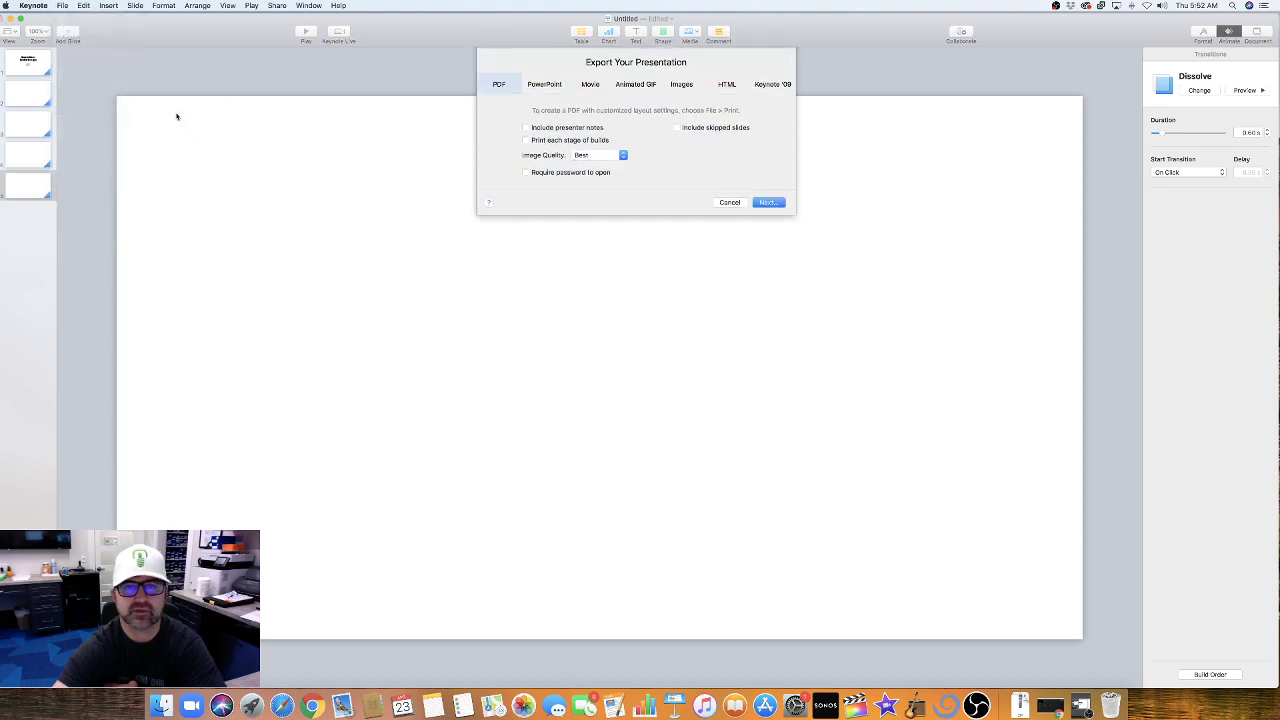
left_click(623, 157)
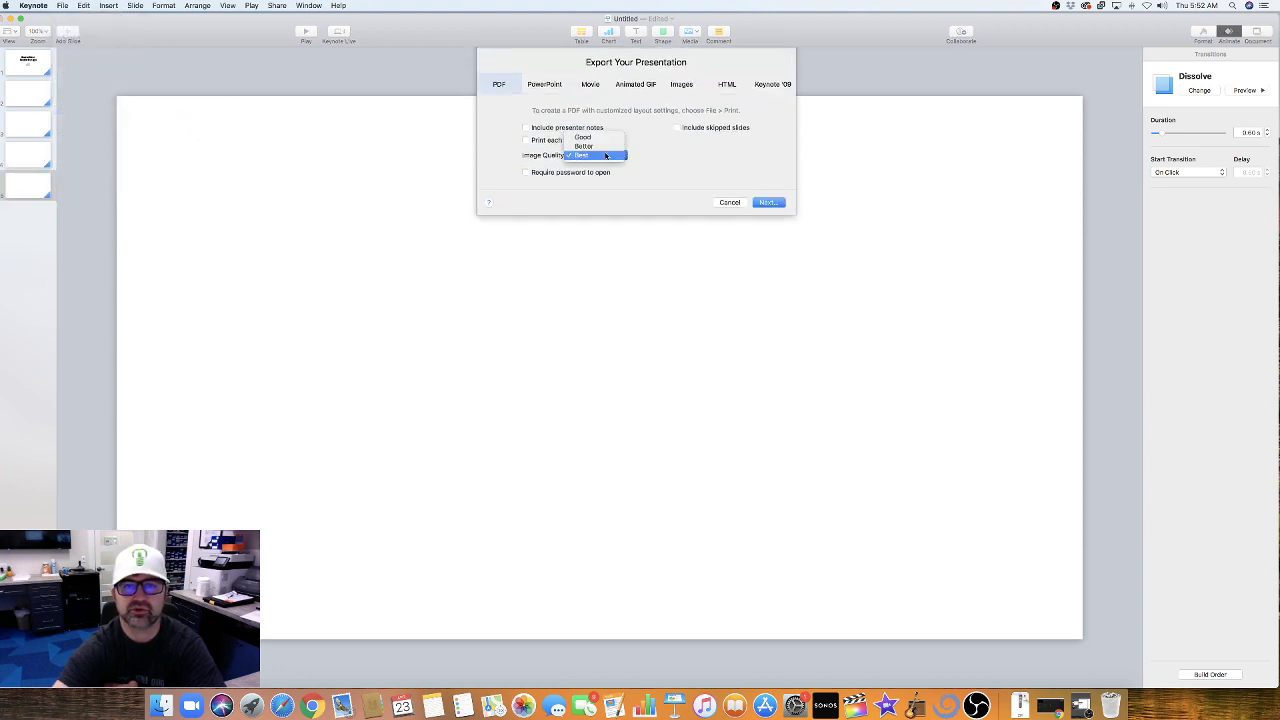
left_click(590, 156)
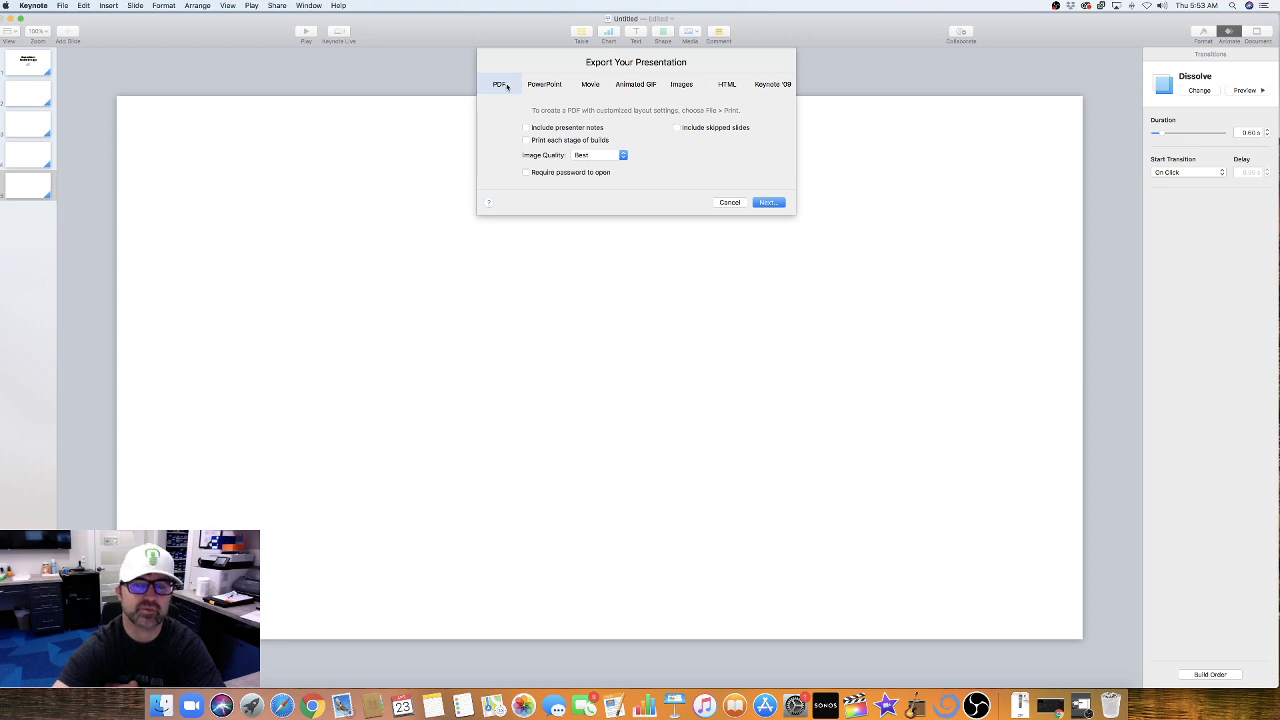
left_click(768, 203)
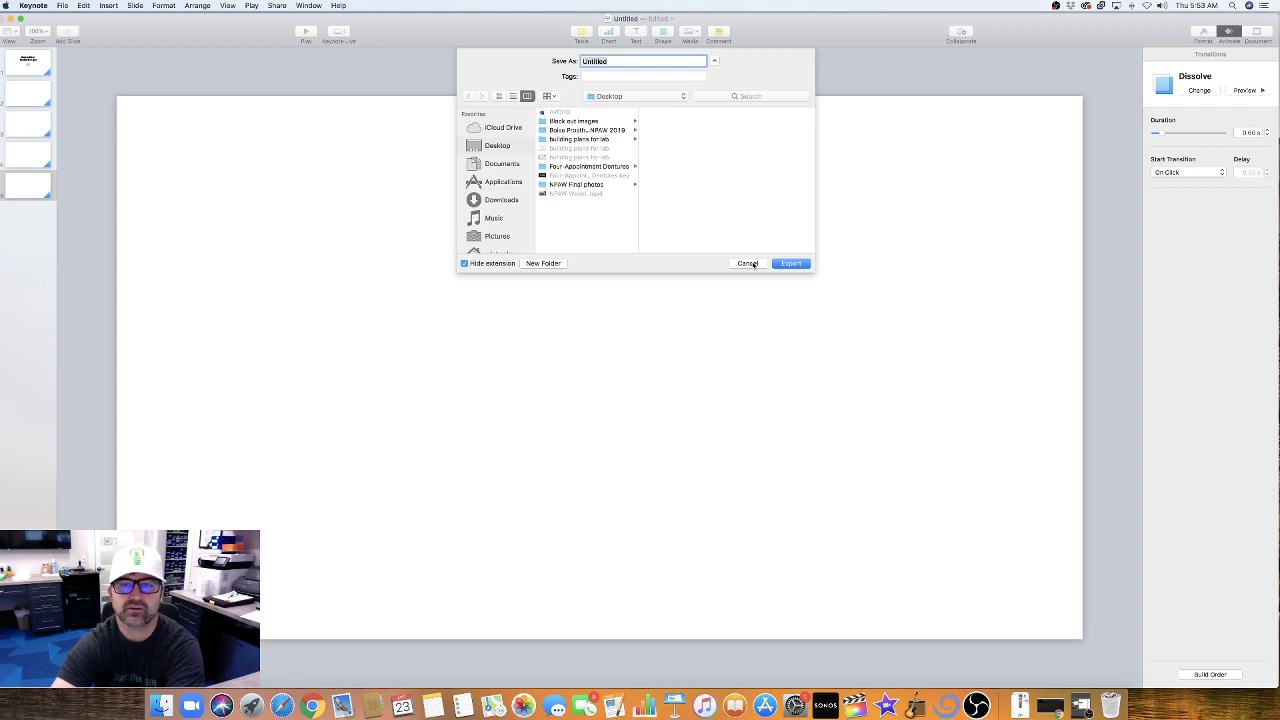
left_click(748, 263)
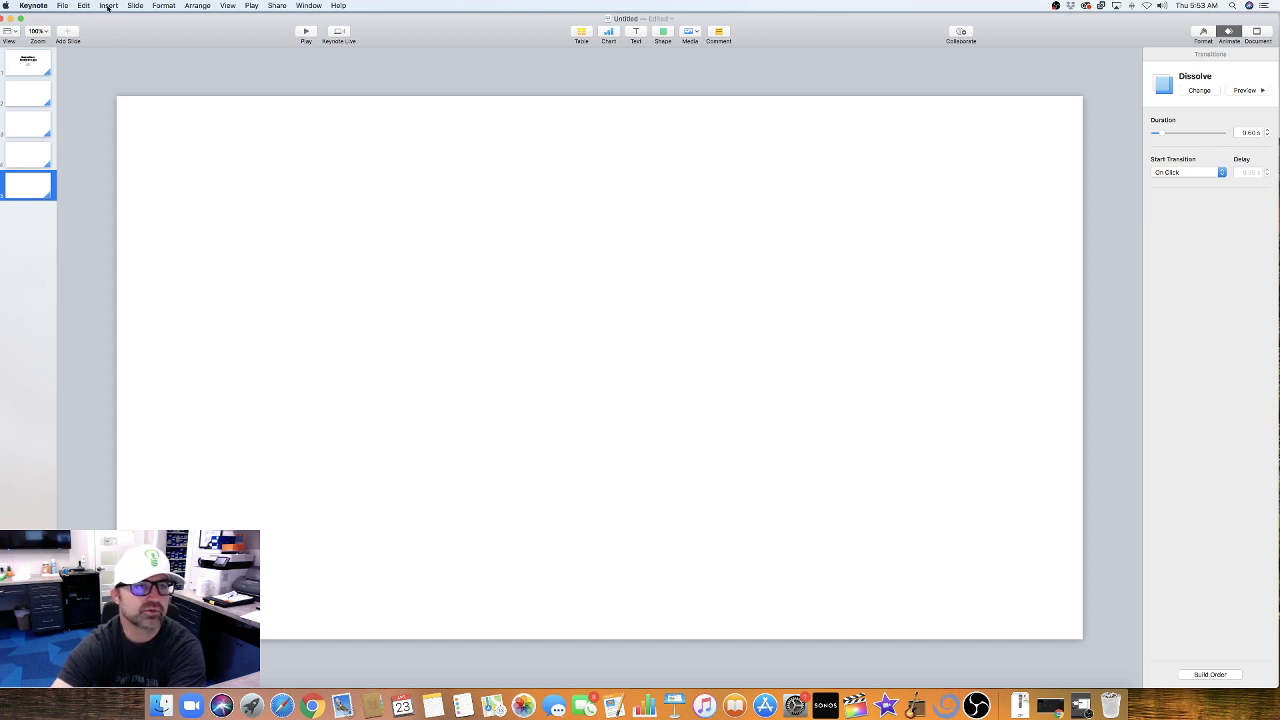
- On slide 2, open the image chooser and browse to the Downloads folder
key("Up")
key("Up")
key("Up")
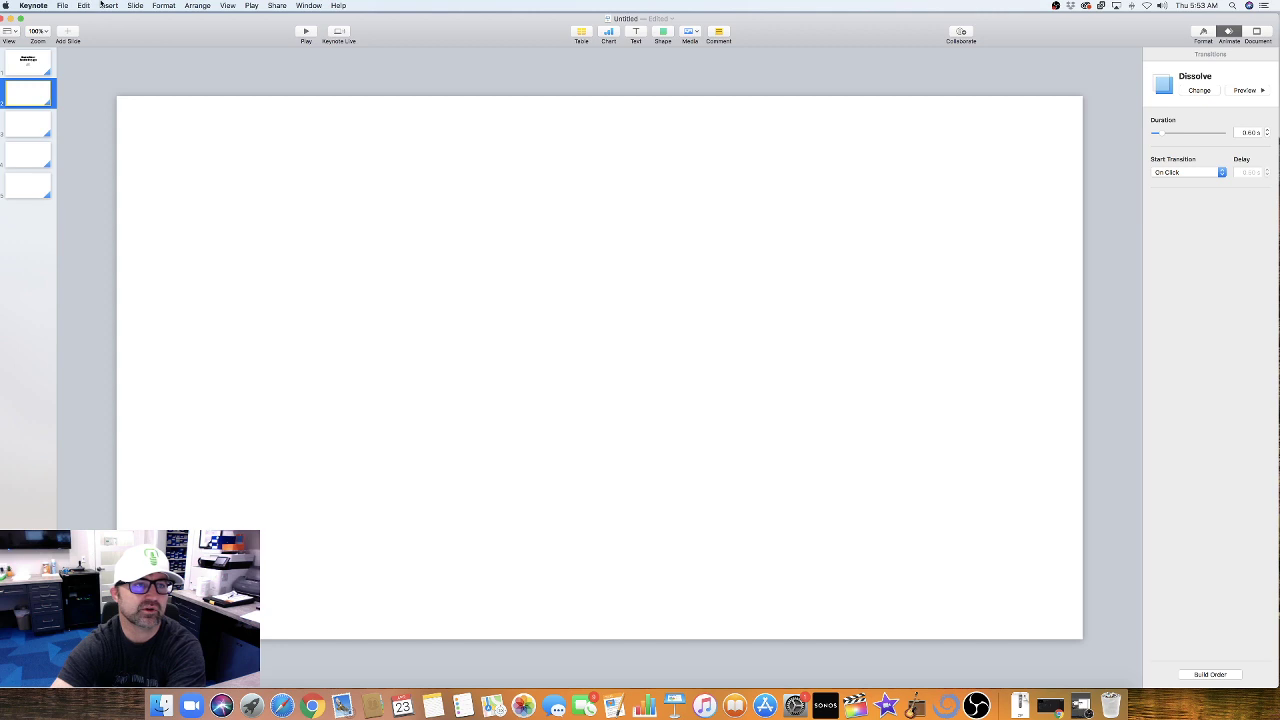
left_click(106, 6)
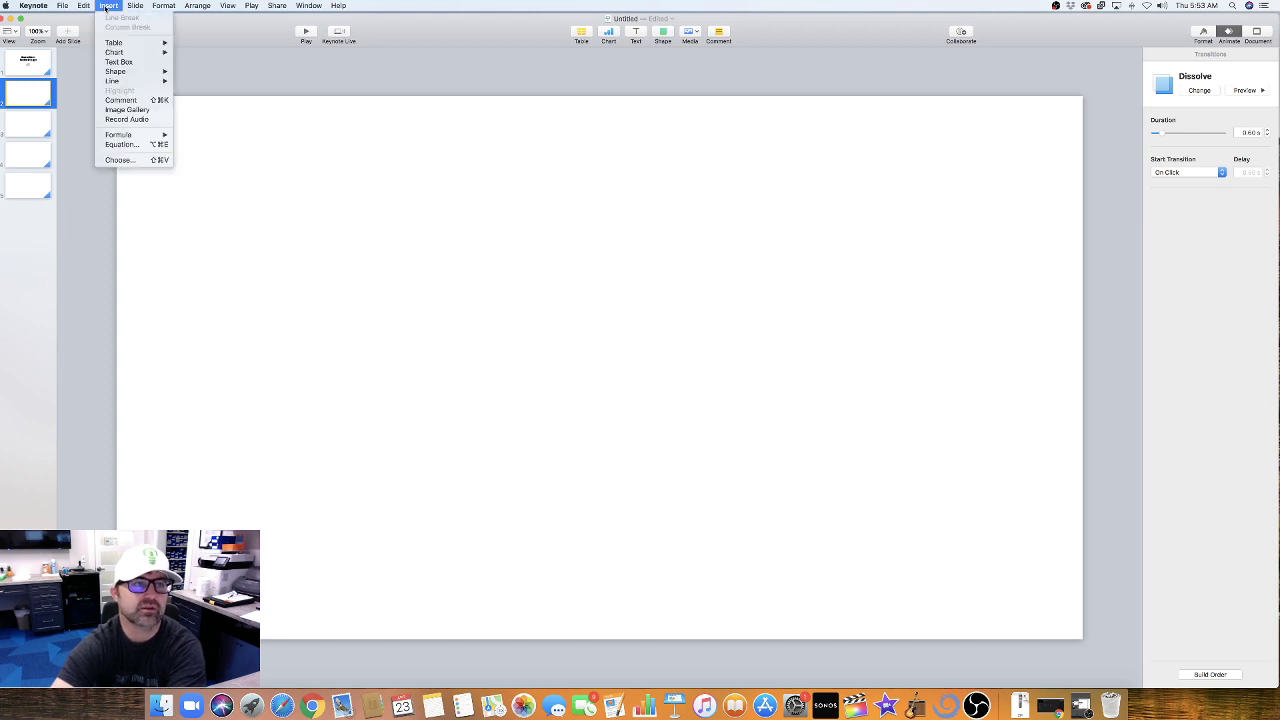
left_click(118, 160)
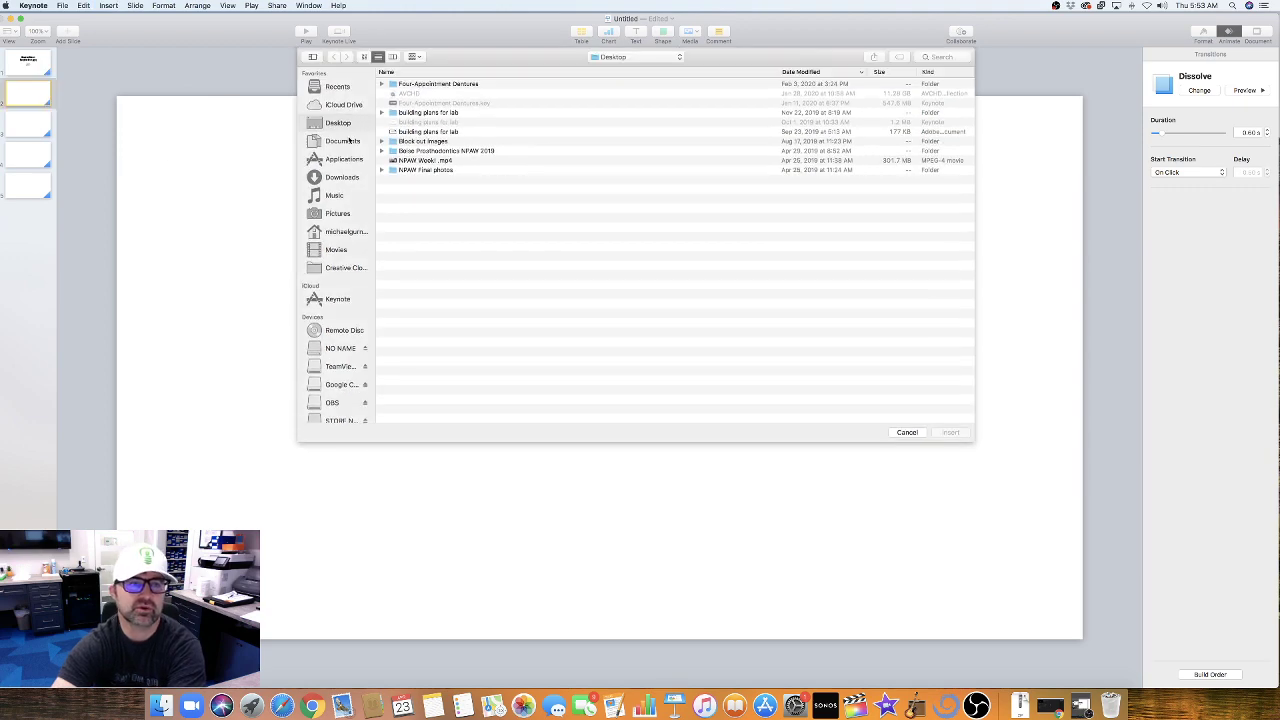
left_click(346, 177)
key("F4")
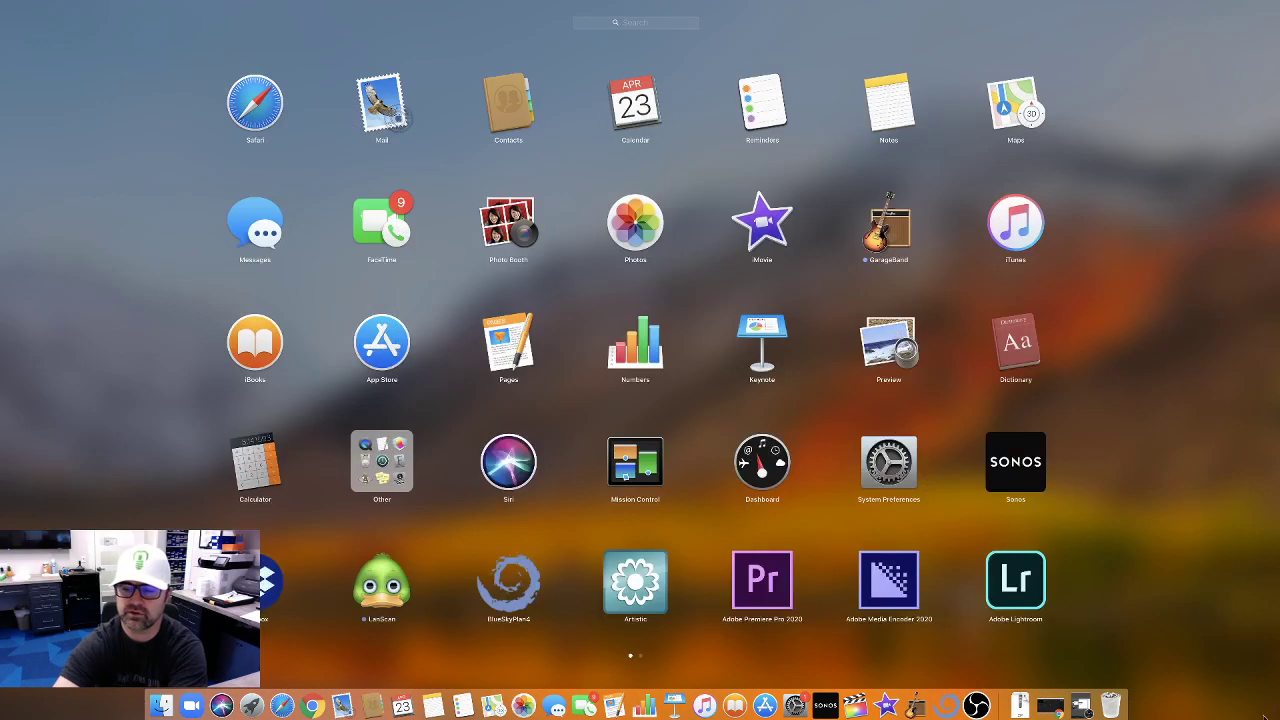
left_click(1050, 706)
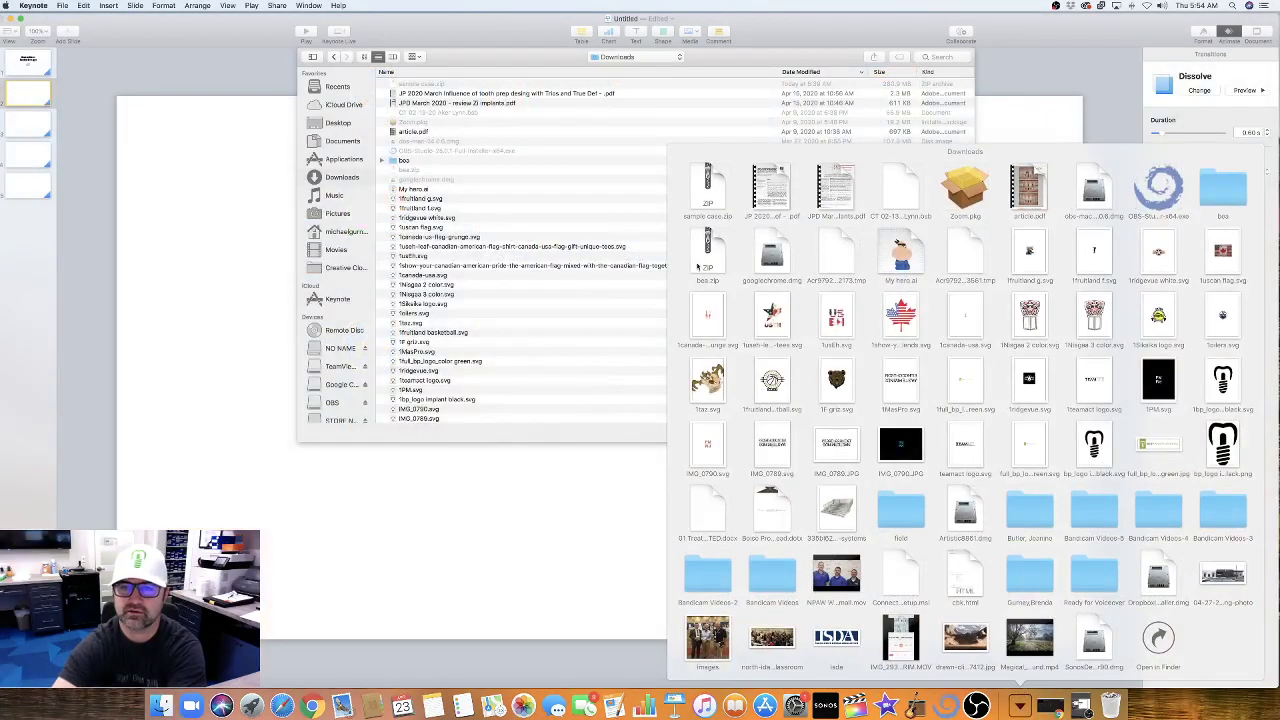
left_click_drag(900, 460, 580, 343)
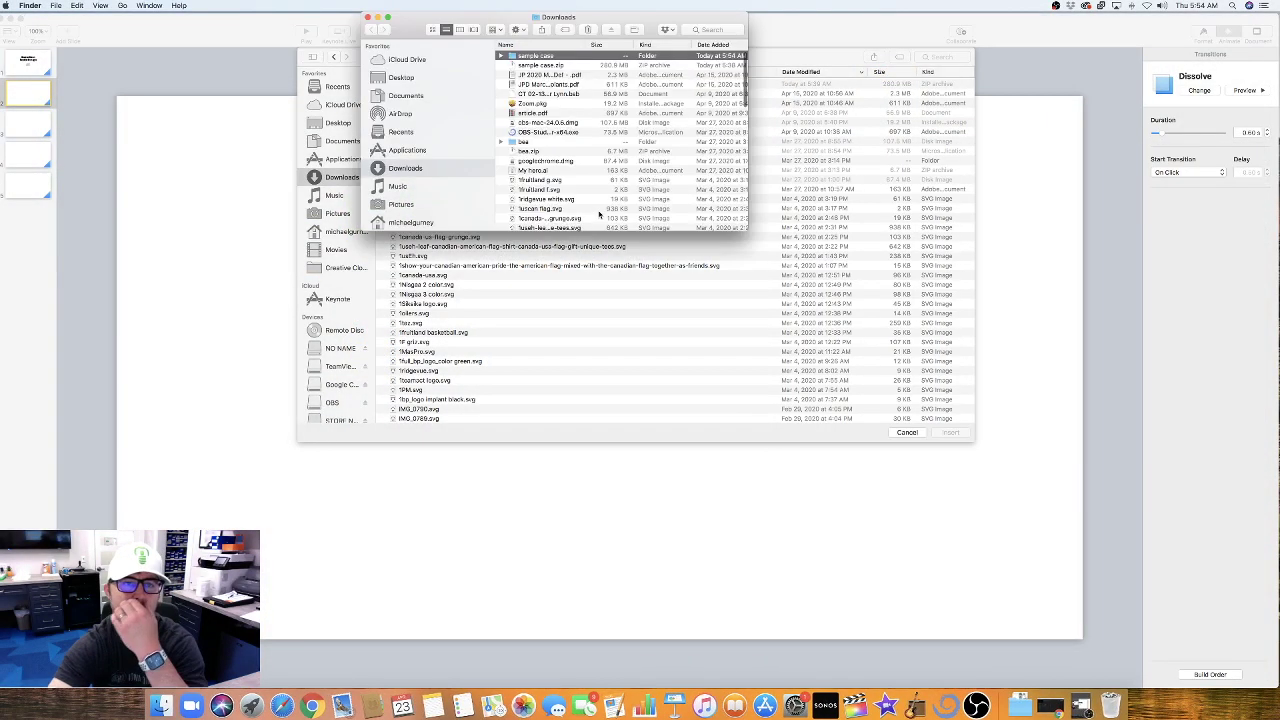
left_click(368, 18)
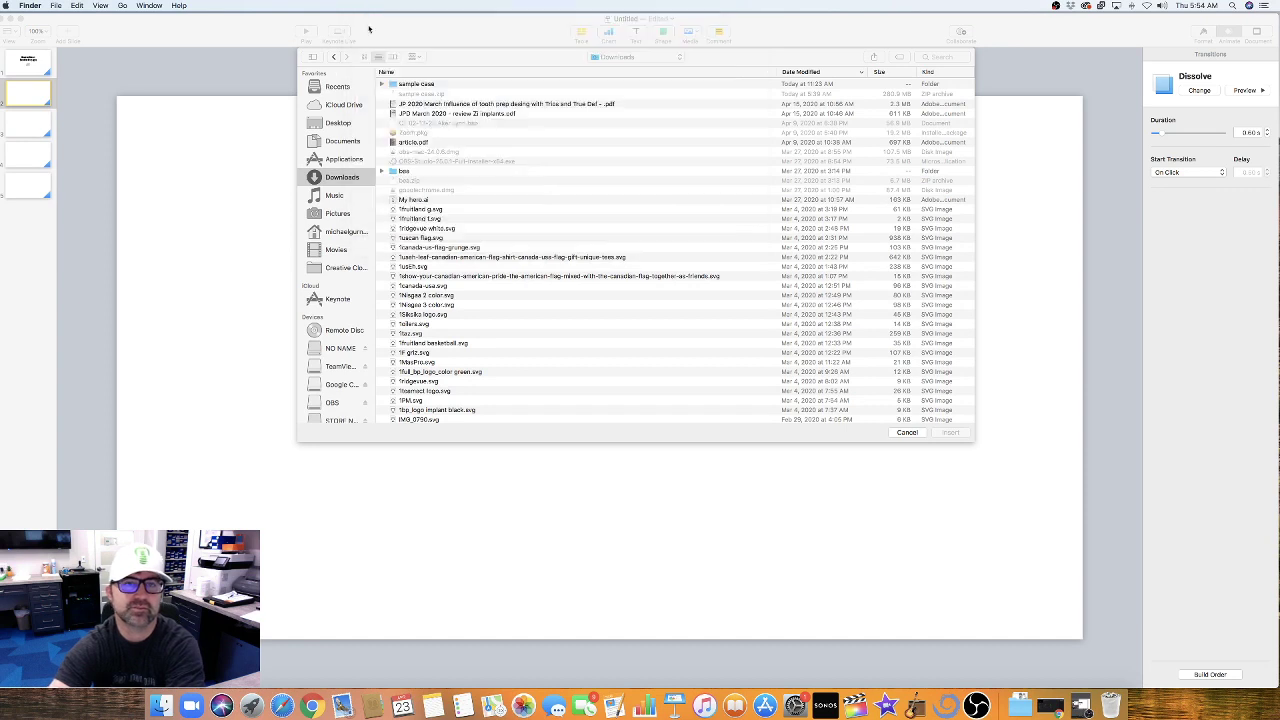
- Insert a dental close-up from the Diagnostic Photos 02-20-19 folder onto slide 2
double_click(409, 84)
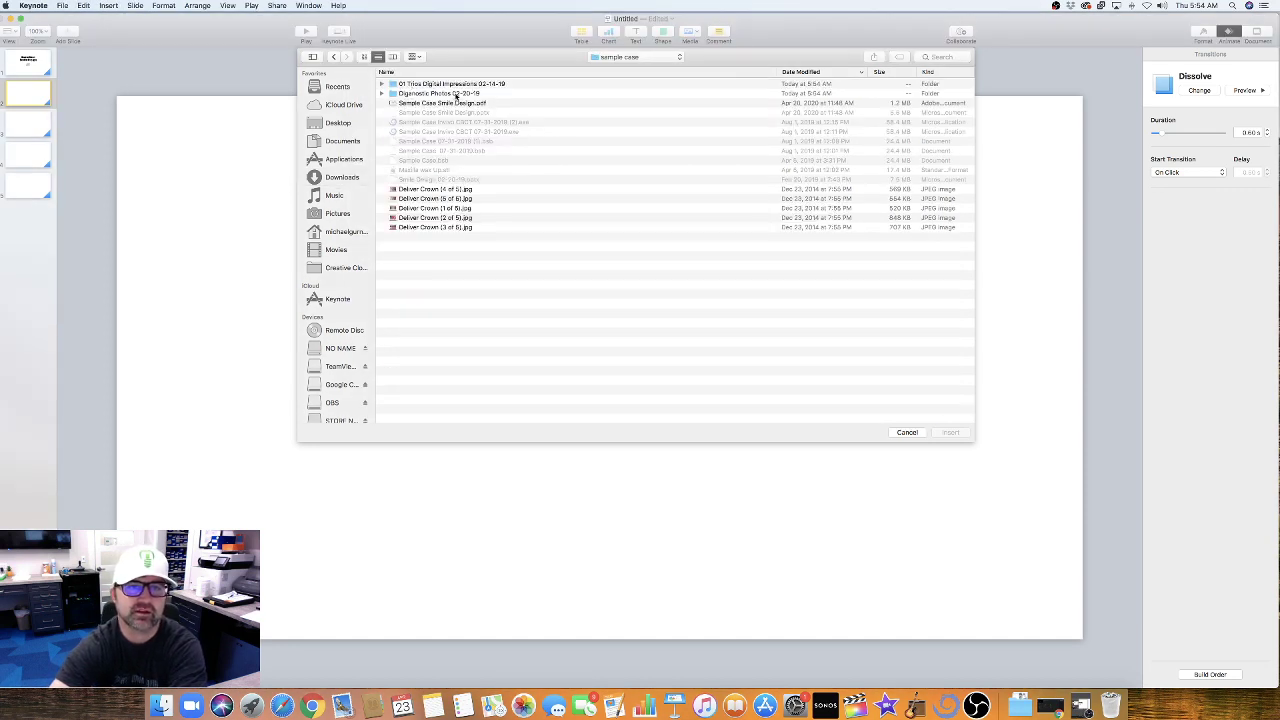
double_click(455, 93)
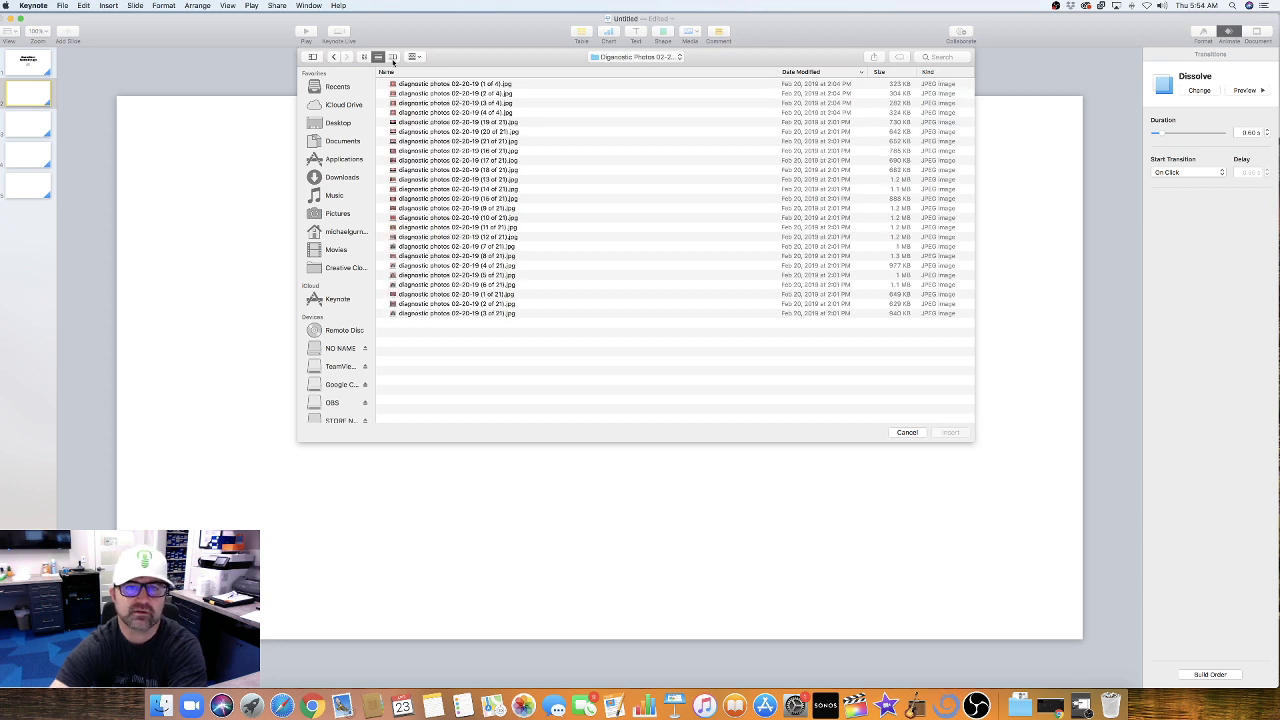
left_click(364, 56)
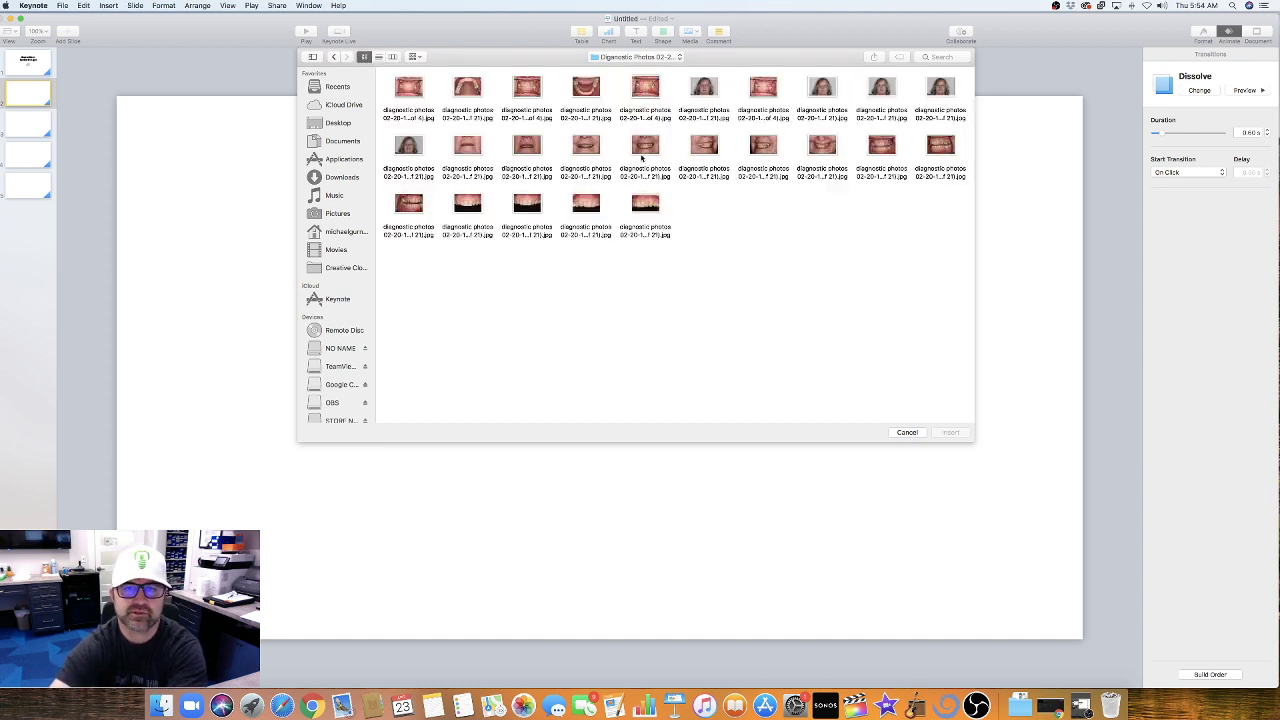
double_click(526, 205)
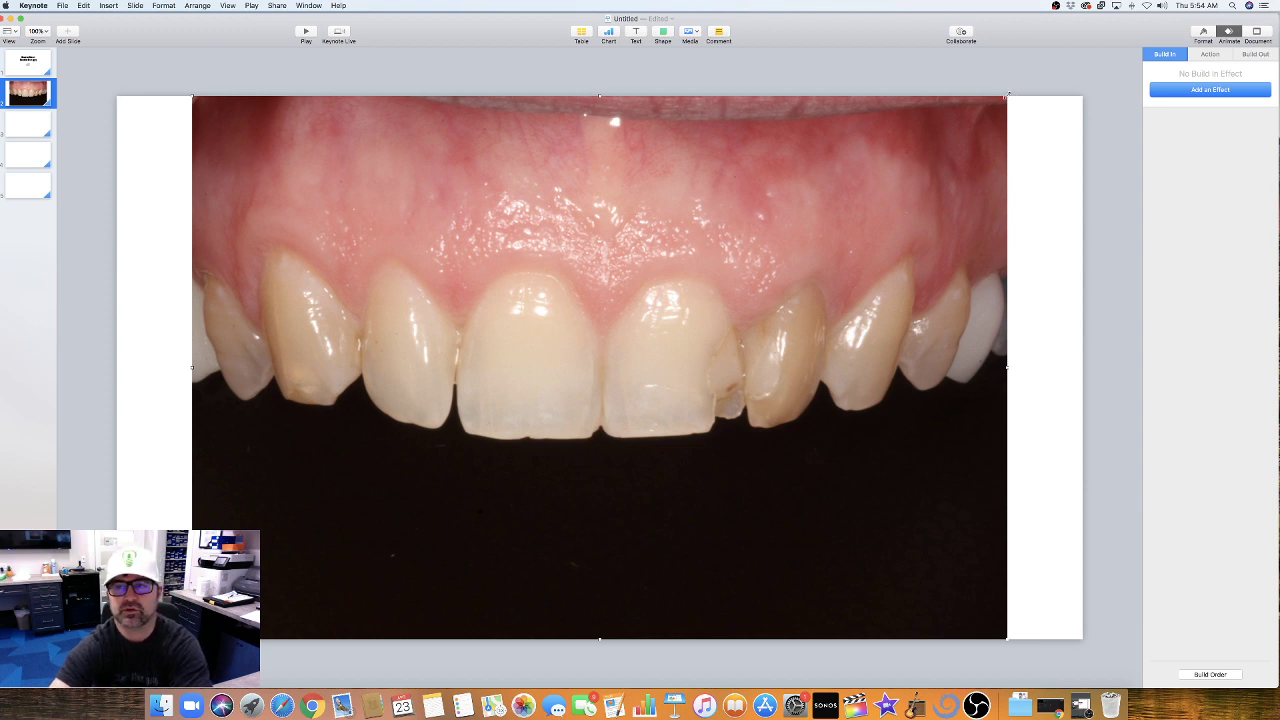
- Shrink the dental photo to 1599 × 1066 pt with the Width stepper and corner handle
left_click_drag(1008, 95, 1023, 131)
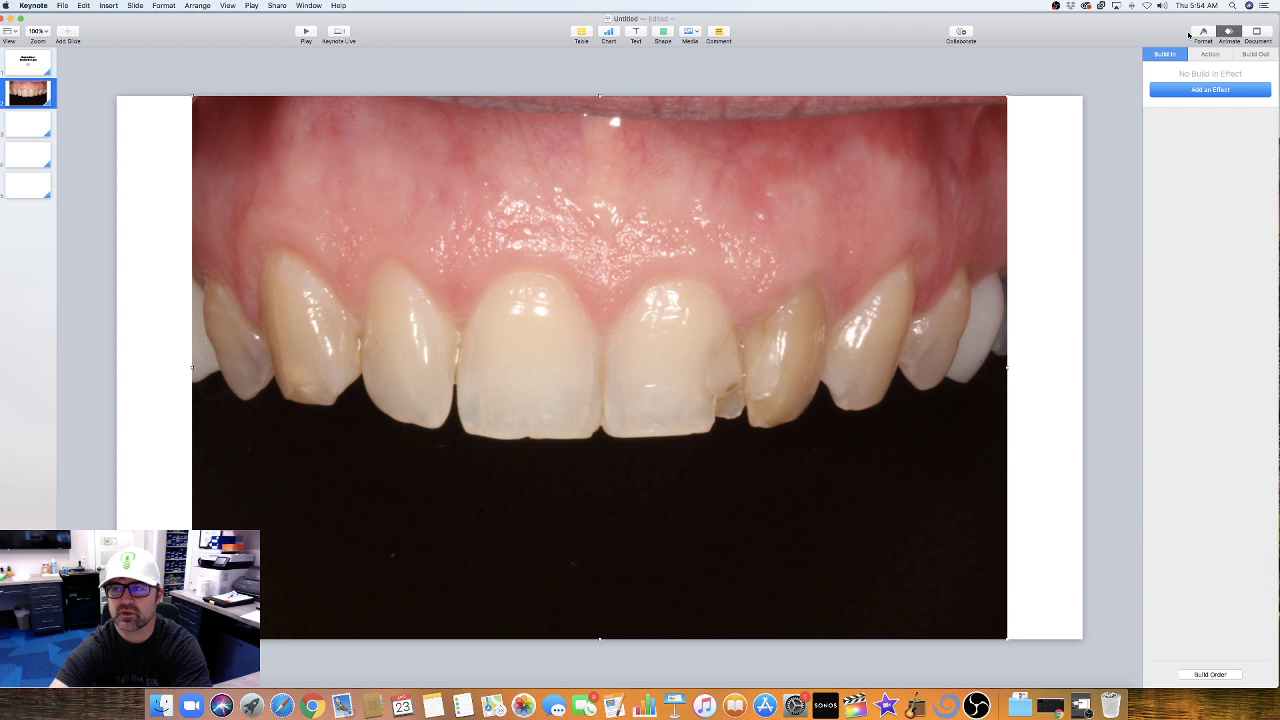
left_click(1203, 34)
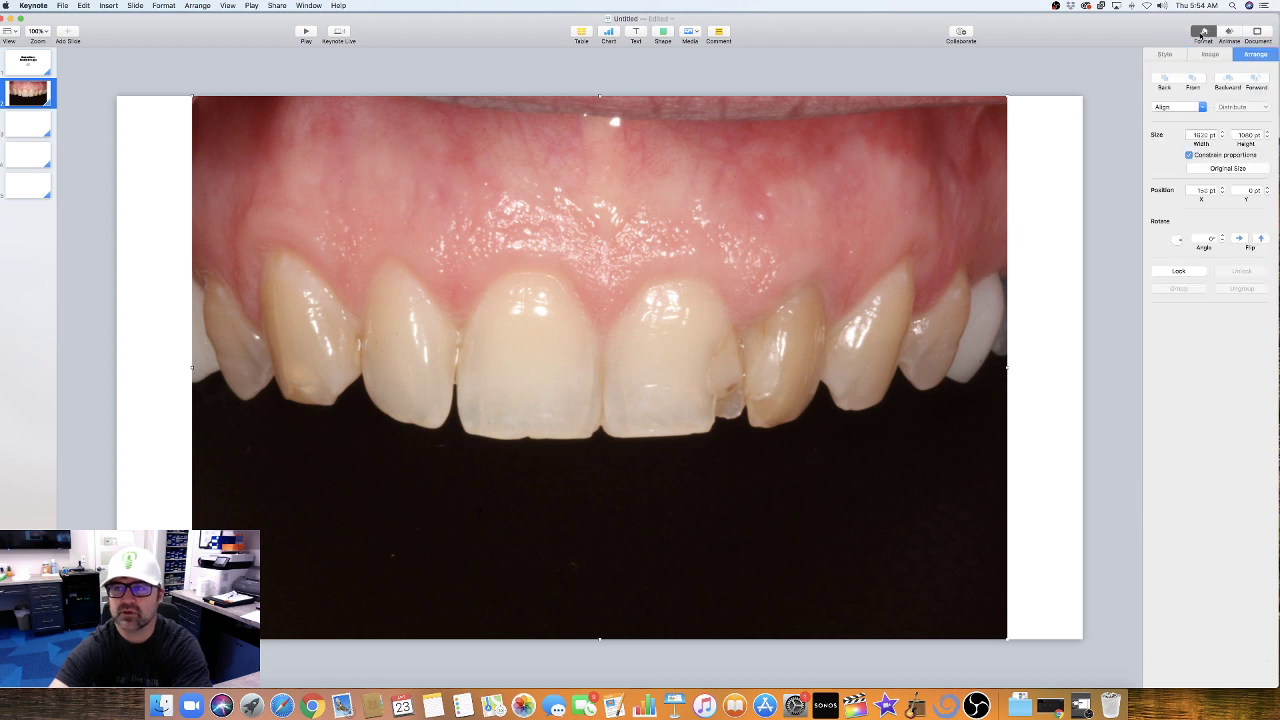
left_click(1222, 138)
left_click(1221, 138)
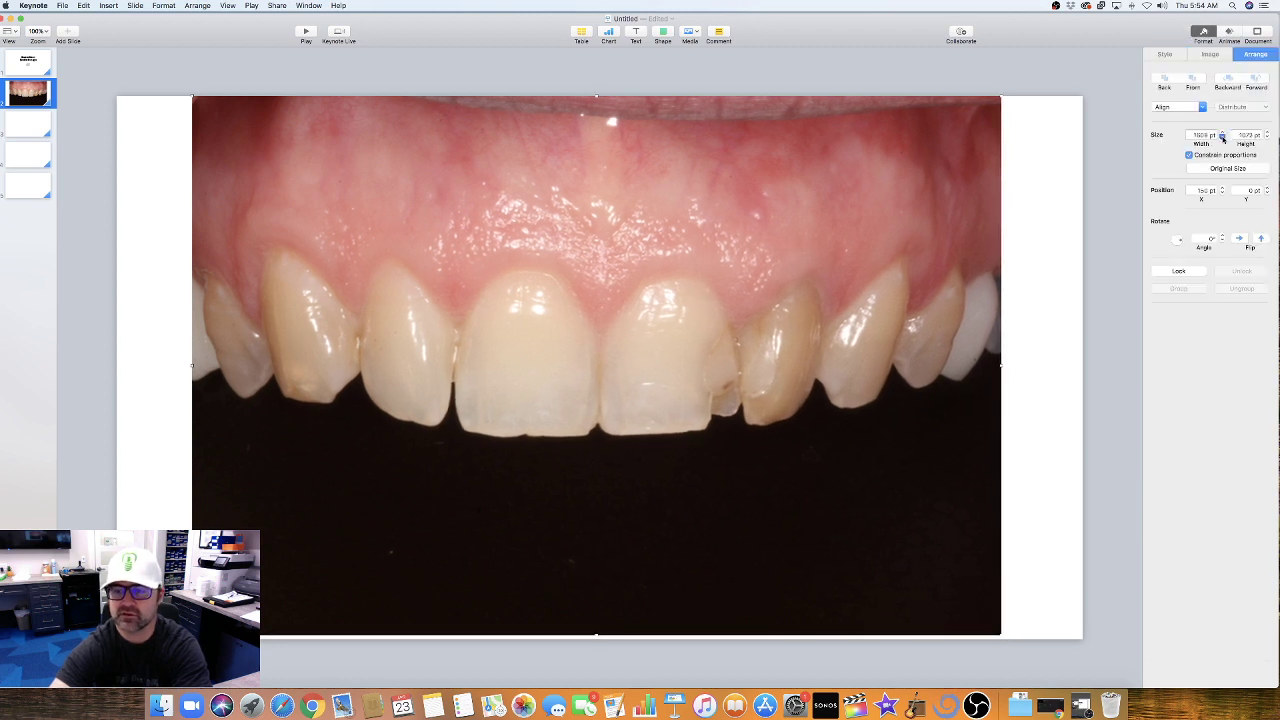
left_click(1190, 156)
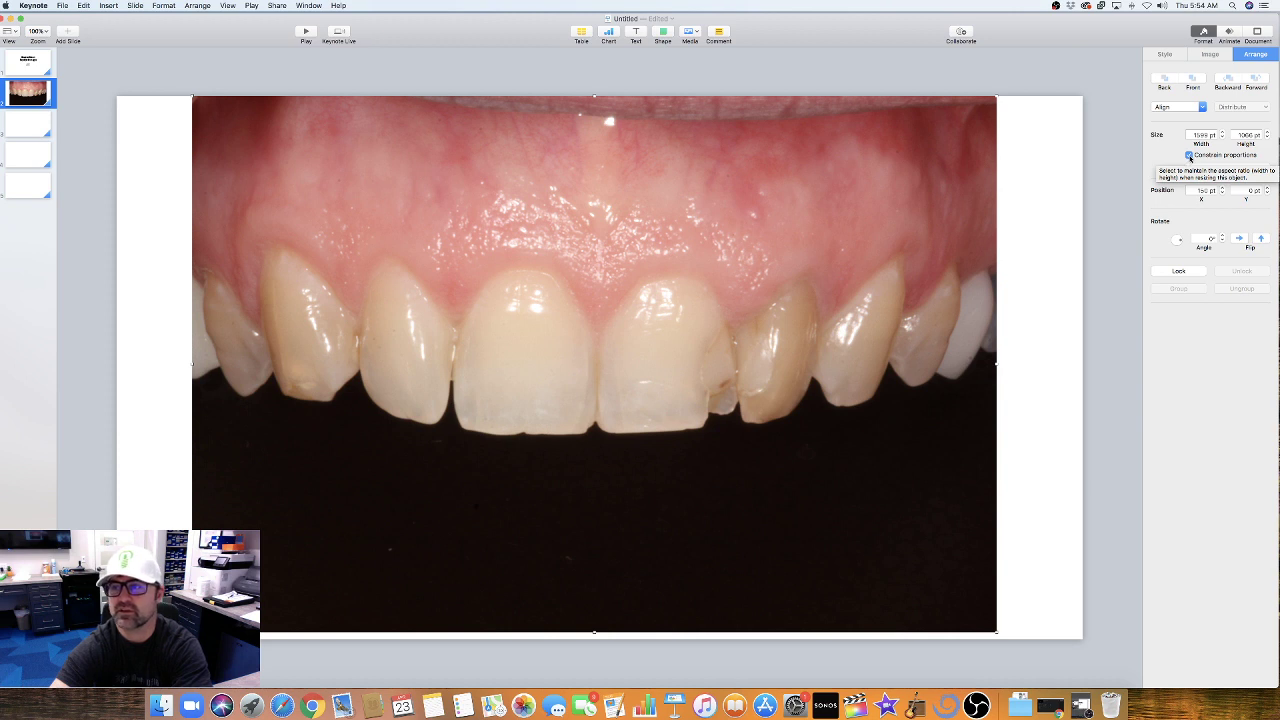
mouse_move(996, 97)
left_mouse_down()
mouse_move(889, 176)
mouse_move(1002, 100)
mouse_move(1005, 110)
left_mouse_up()
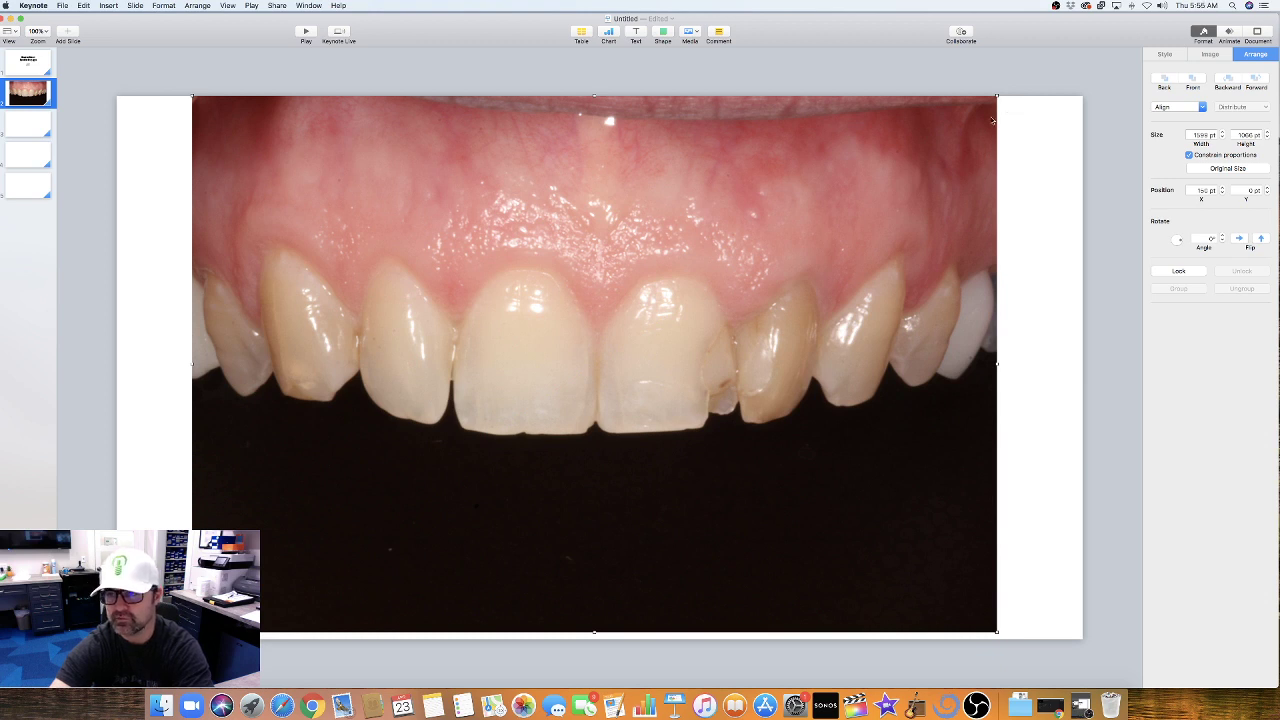
- Flip the photo twice to its original orientation and return its Angle to 0°
left_click(1239, 239)
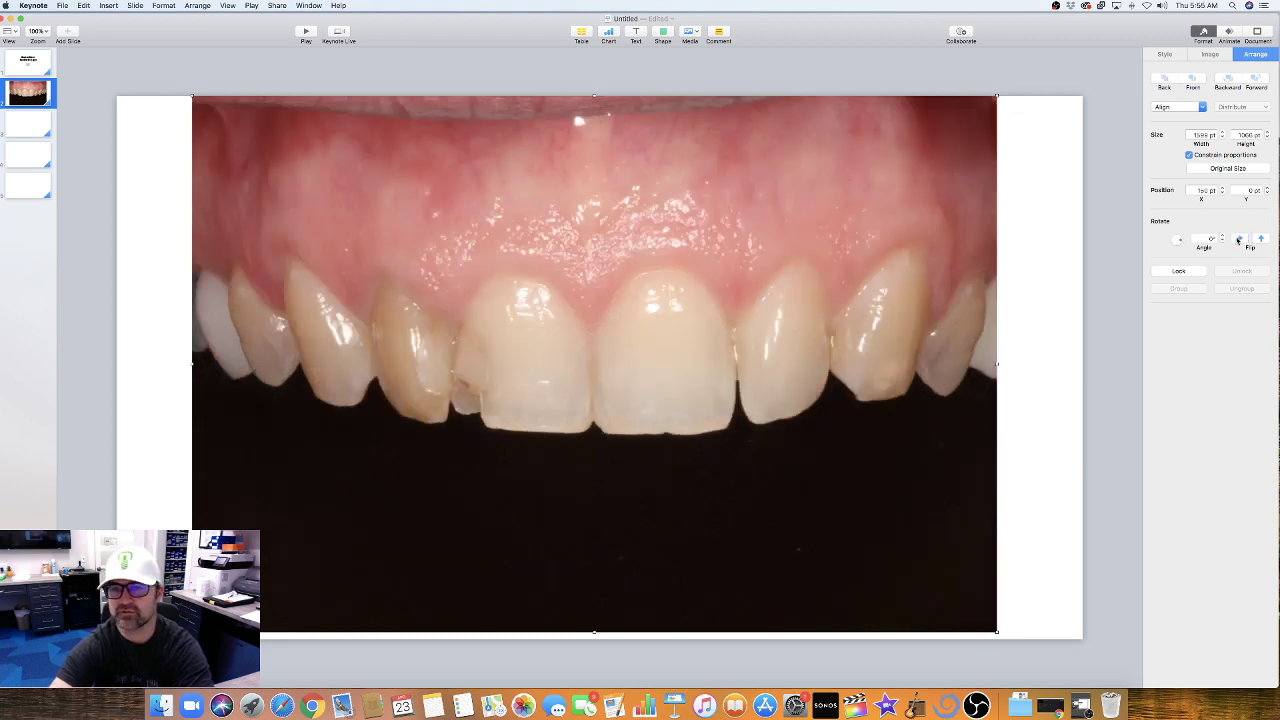
left_click(1239, 239)
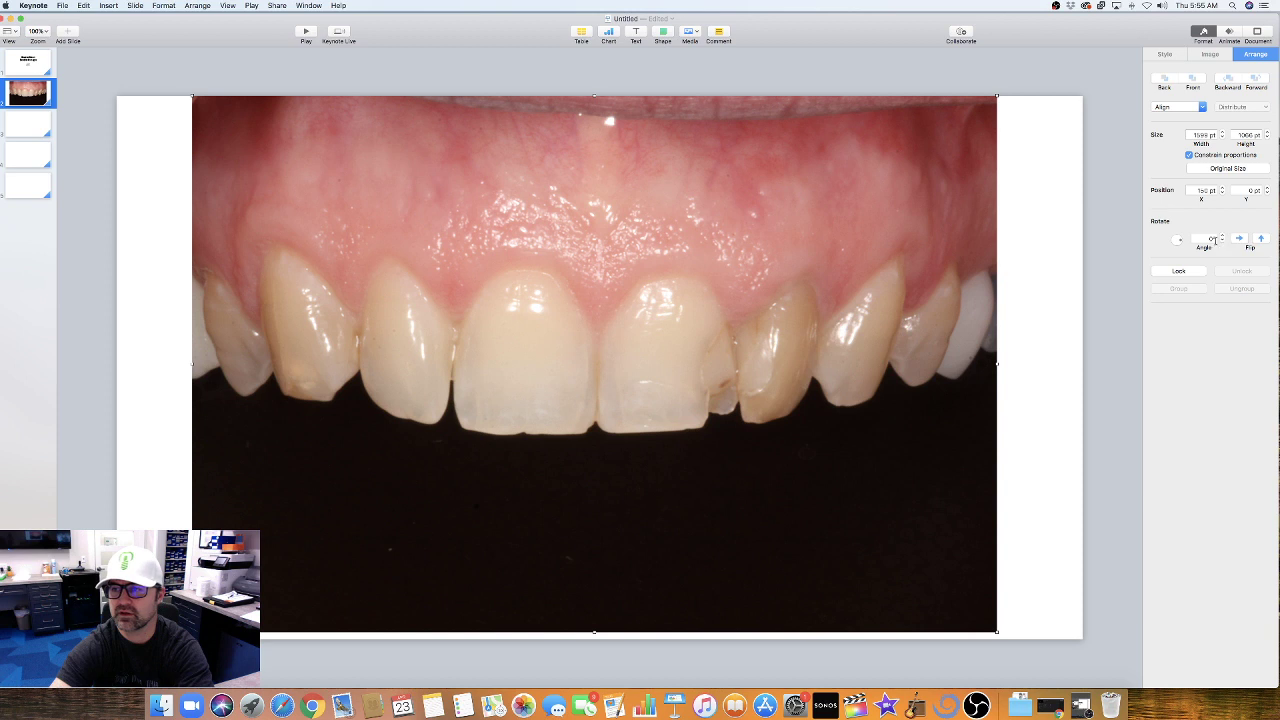
left_click(1221, 236)
left_click(1221, 236)
left_click(1222, 241)
left_click(1222, 241)
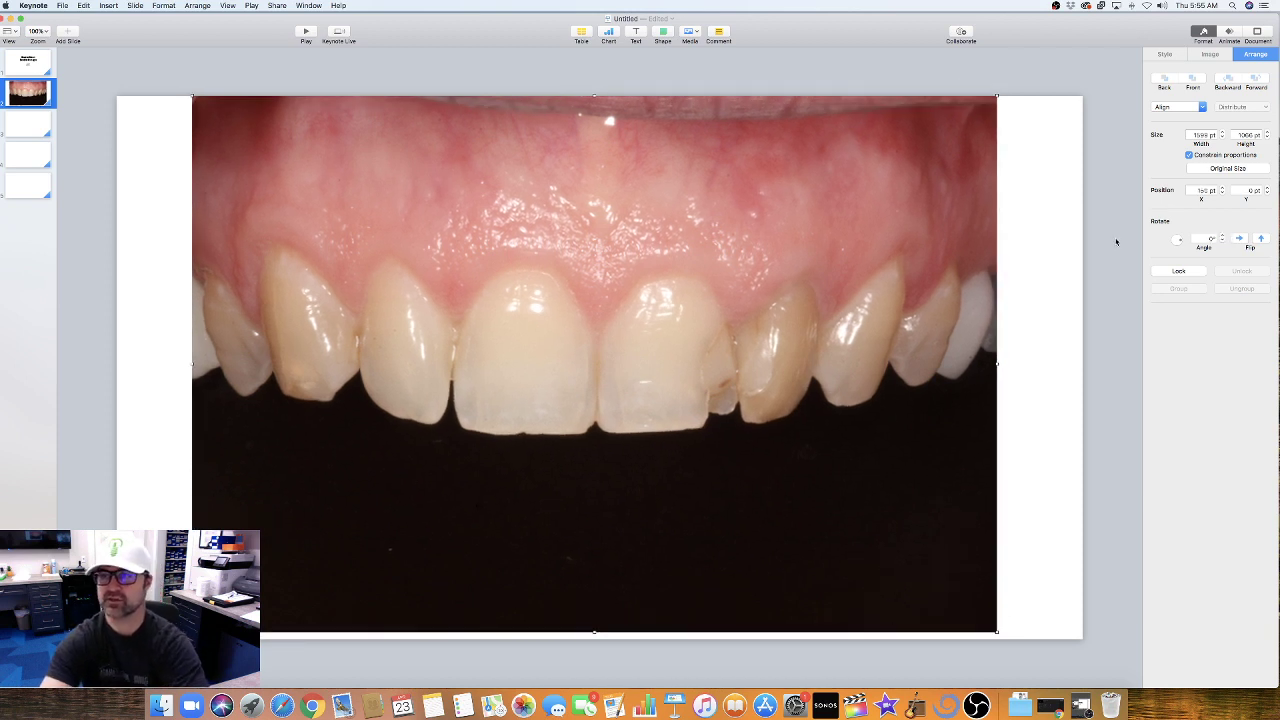
left_click(1205, 55)
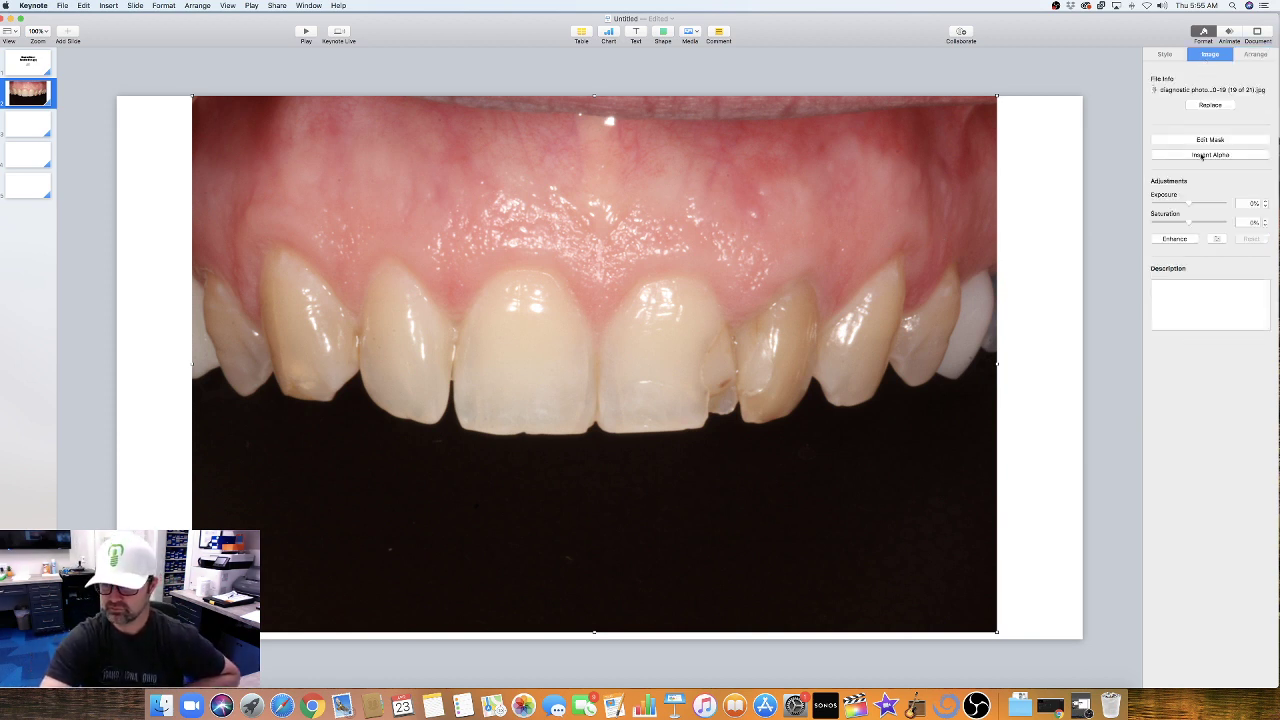
- Darken the photo's background with the Exposure and Levels sliders, then start editing its mask
left_click(1214, 239)
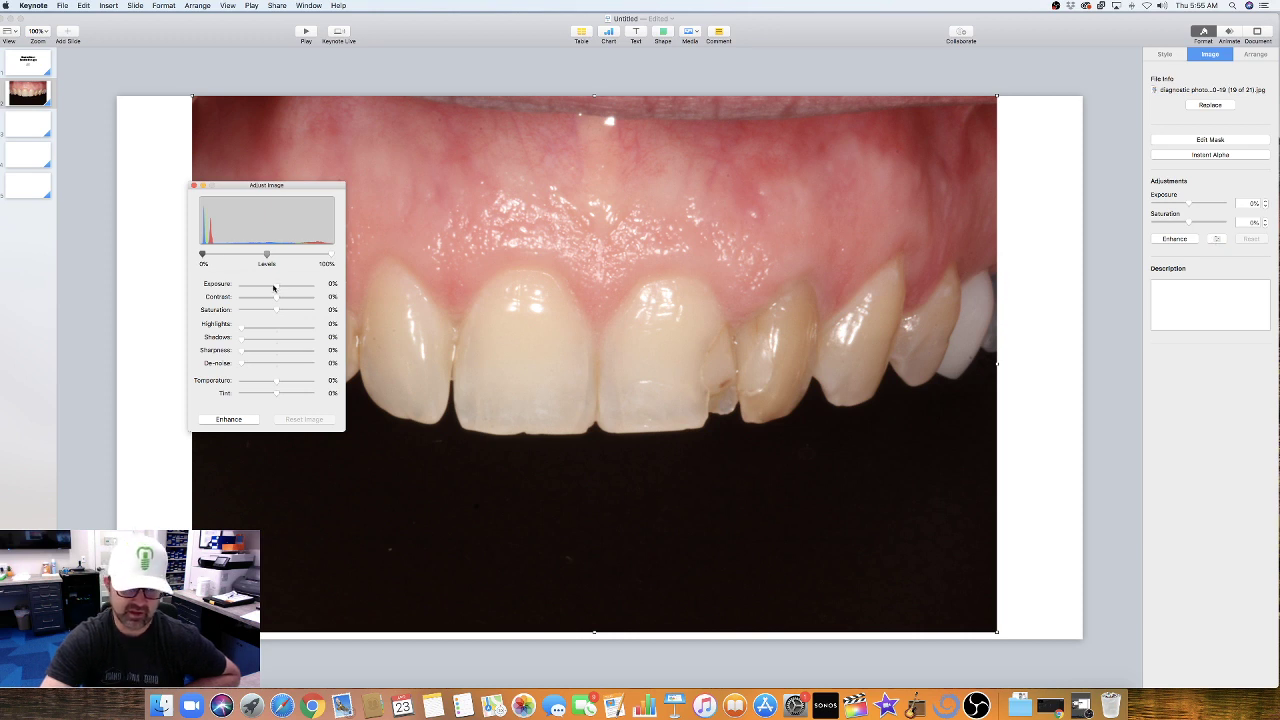
mouse_move(276, 288)
left_mouse_down()
mouse_move(262, 288)
mouse_move(275, 299)
left_mouse_up()
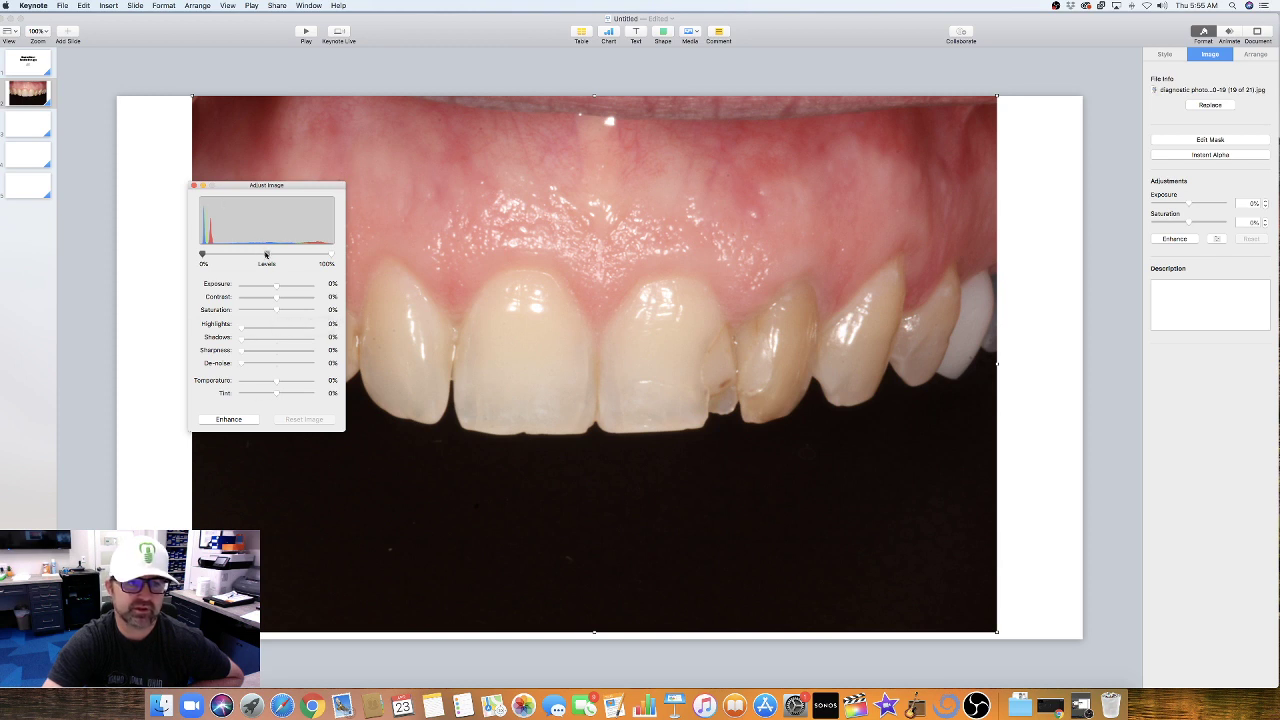
left_click_drag(266, 255, 266, 255)
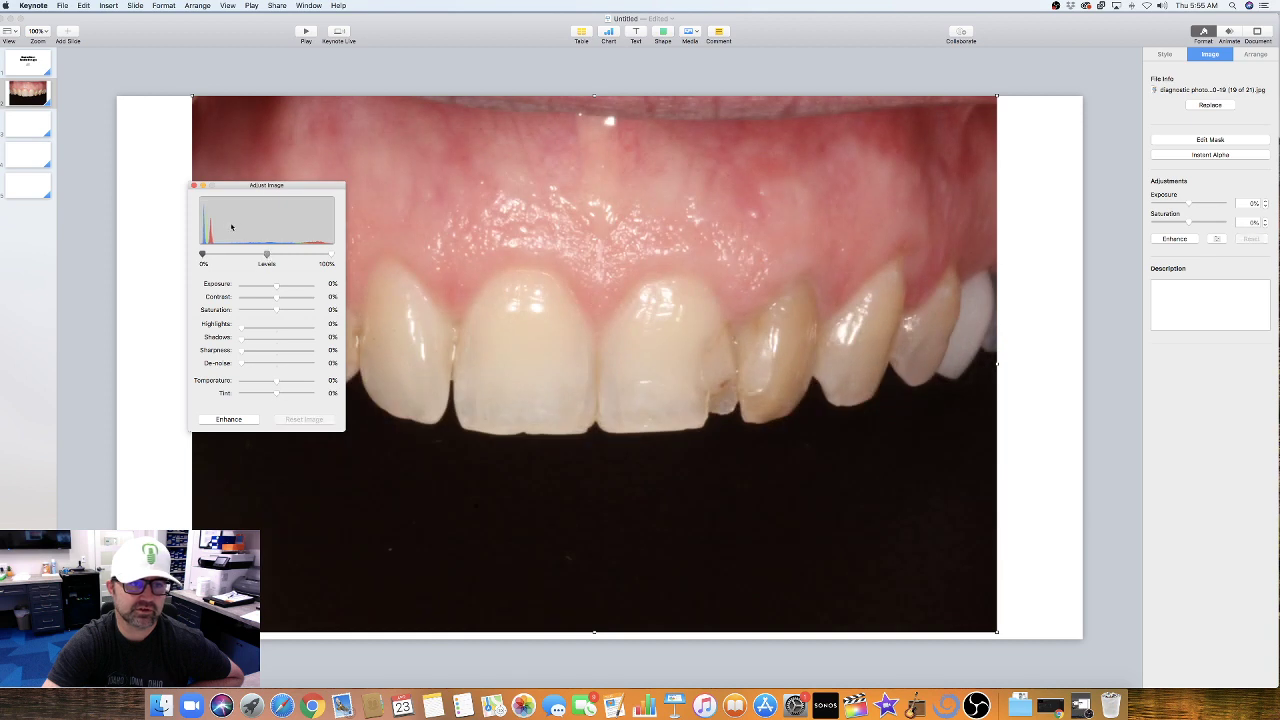
left_click(195, 186)
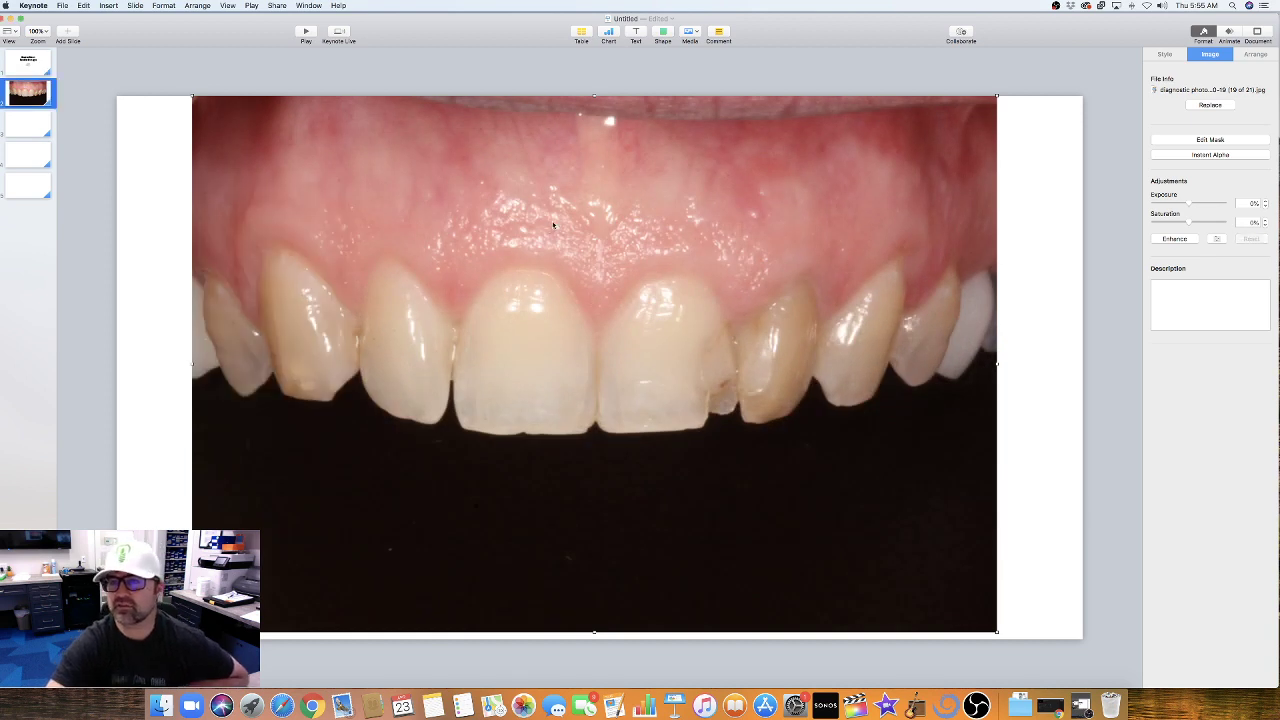
left_click(1219, 142)
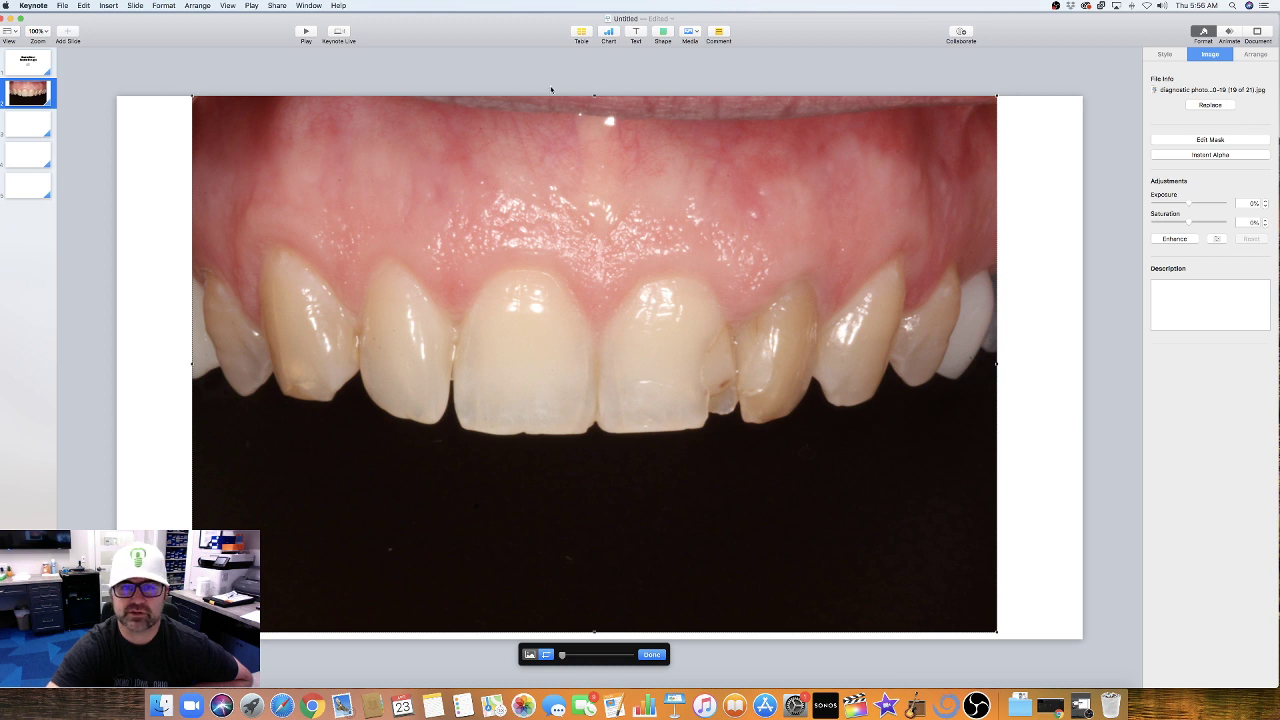
- Drag the mask's corners inward to crop tightly around the front teeth and gums
left_click_drag(995, 96, 916, 148)
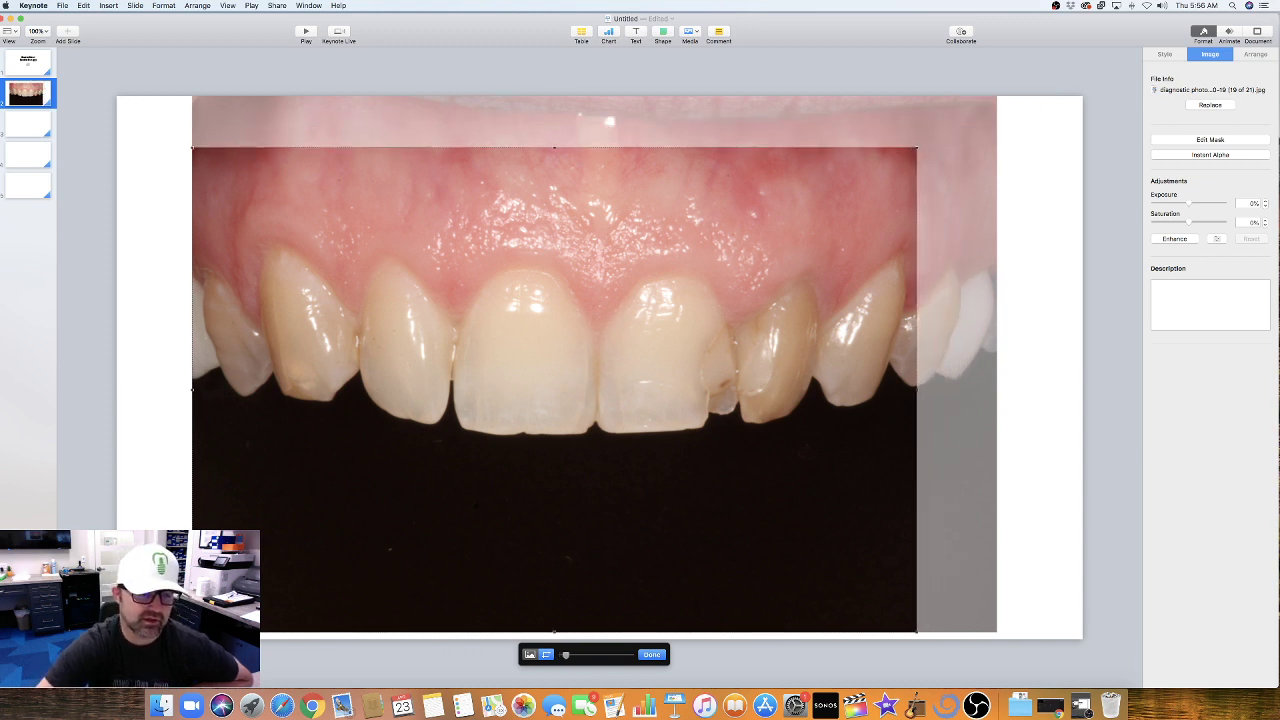
left_click_drag(192, 632, 264, 566)
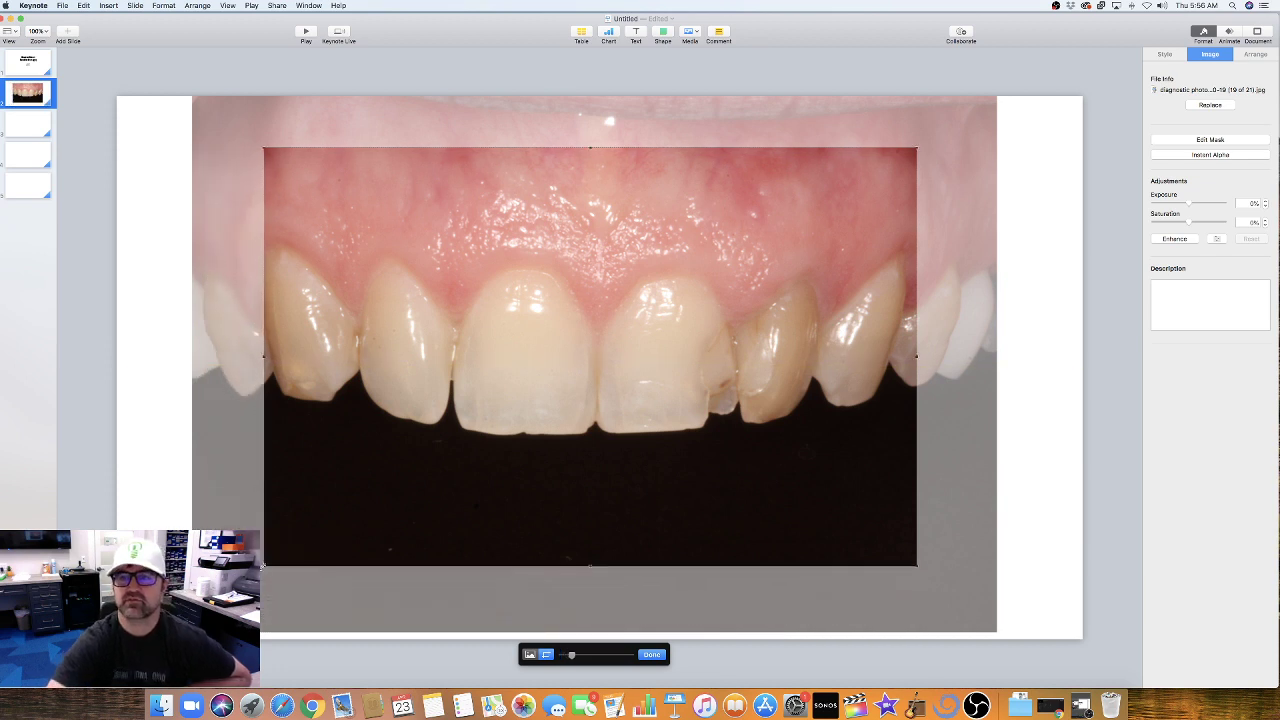
left_click(946, 192)
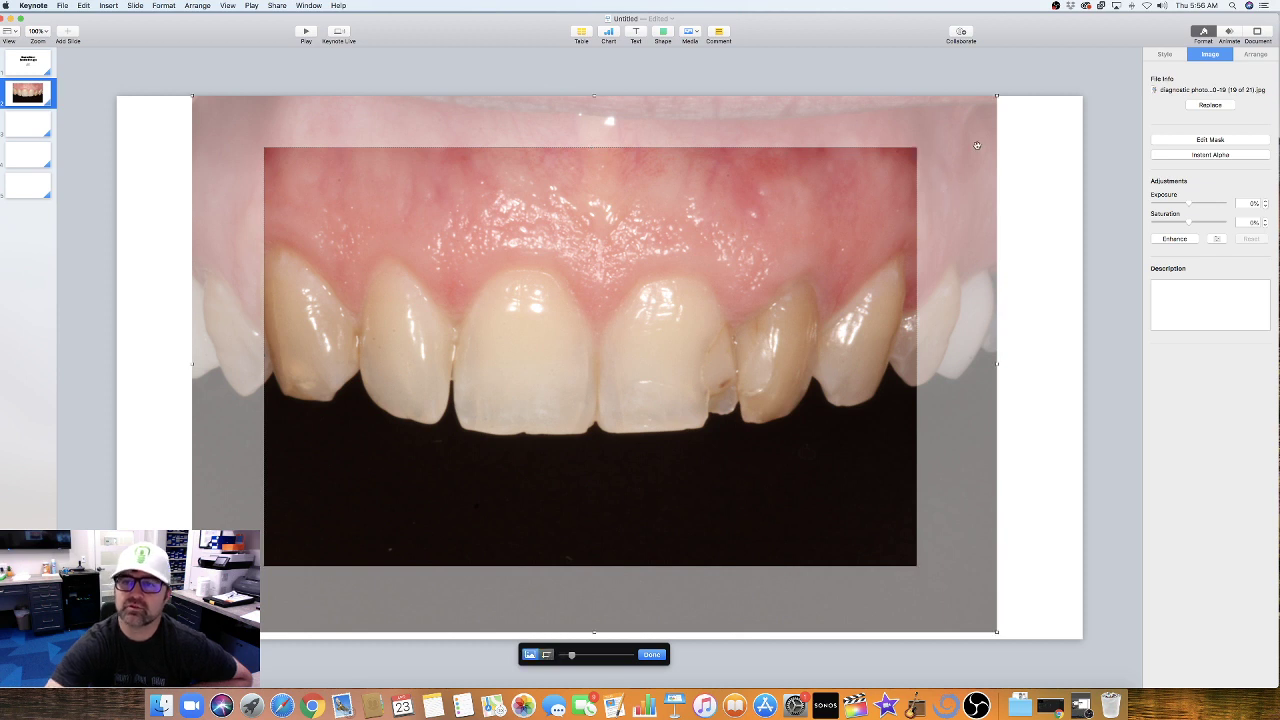
- Nudge the masked photo's rotation with the Angle stepper, leaving it level at 0°
left_click(1262, 55)
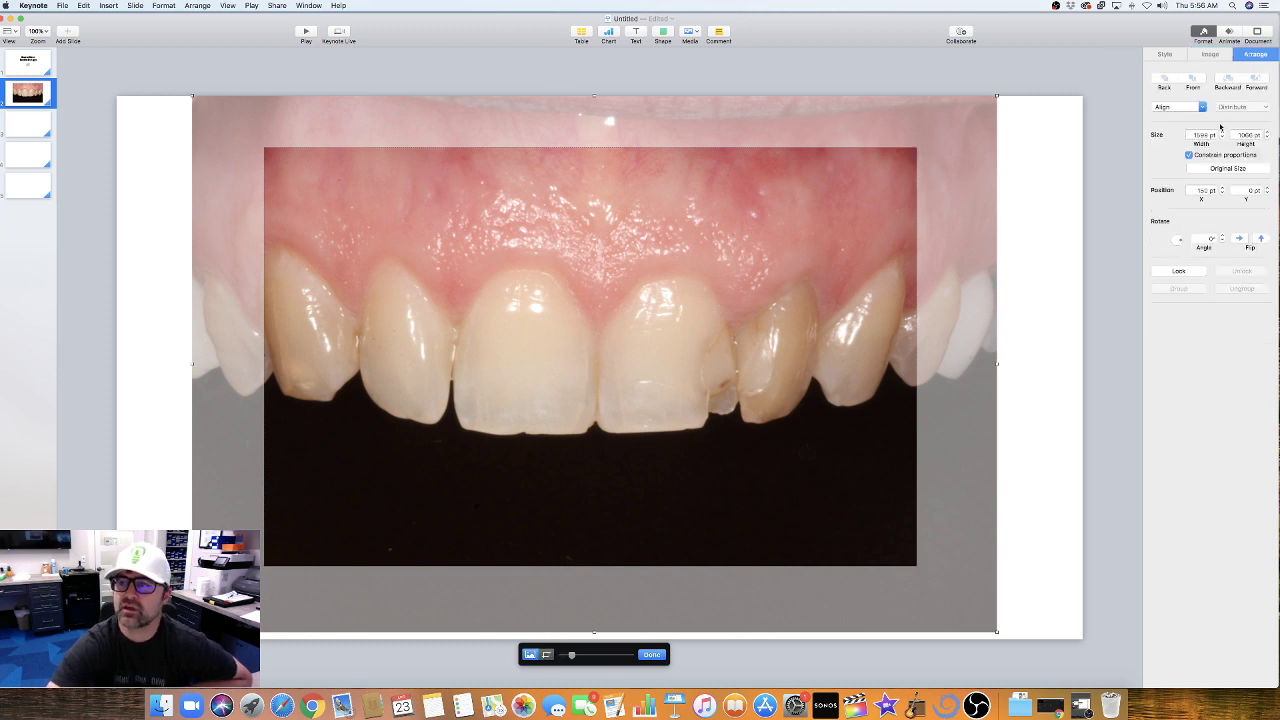
left_click(1222, 238)
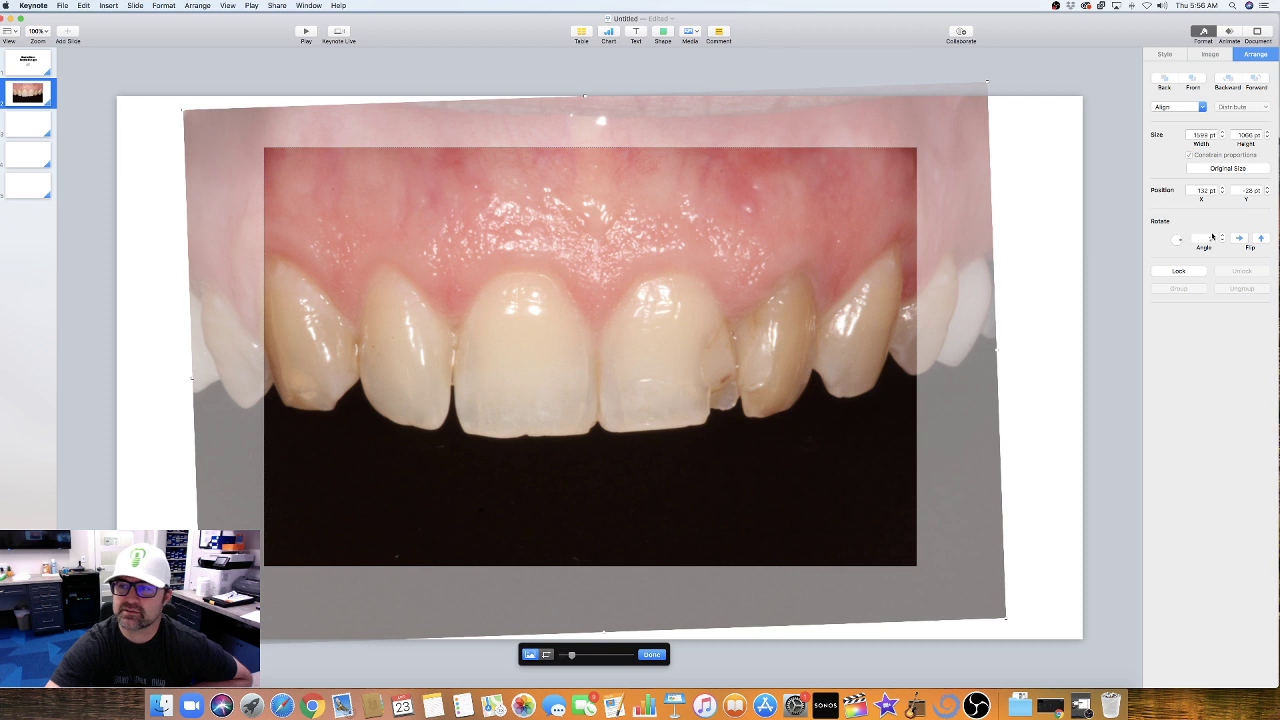
left_click(1221, 241)
left_click(1221, 241)
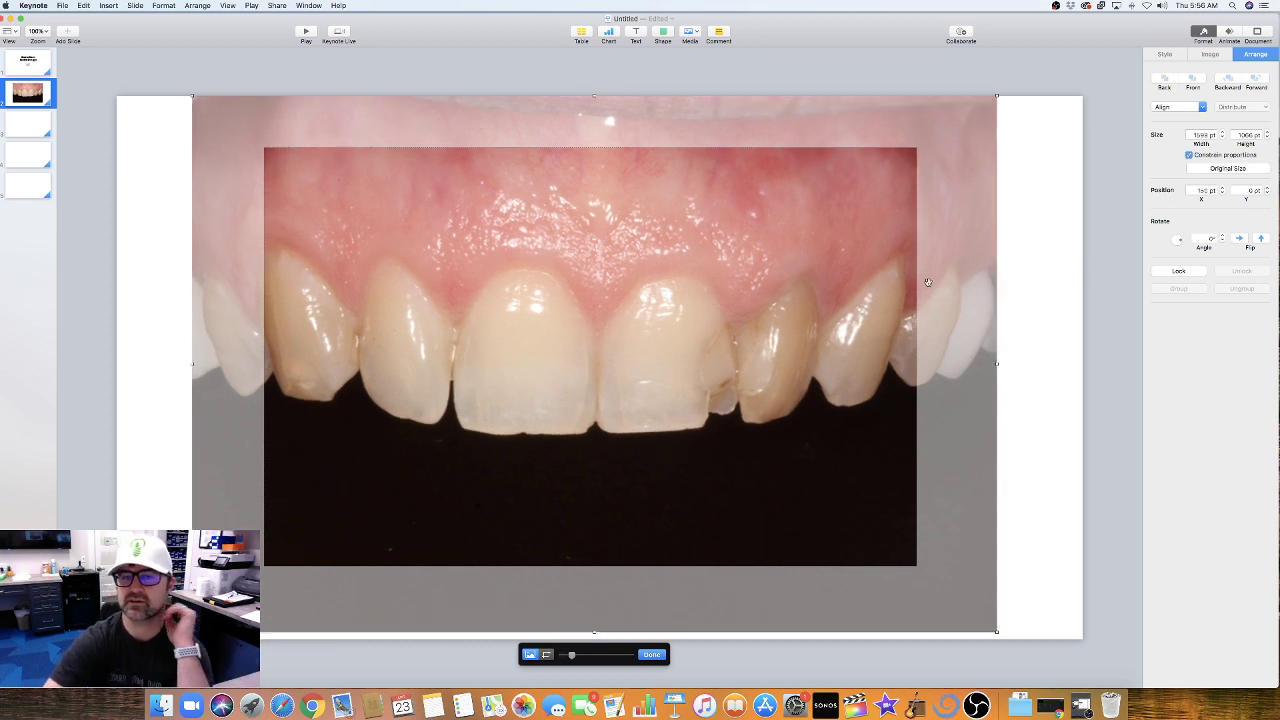
left_click(1222, 242)
left_click(1222, 241)
left_click(1223, 237)
left_click(1223, 237)
left_click(1223, 237)
left_click(1222, 242)
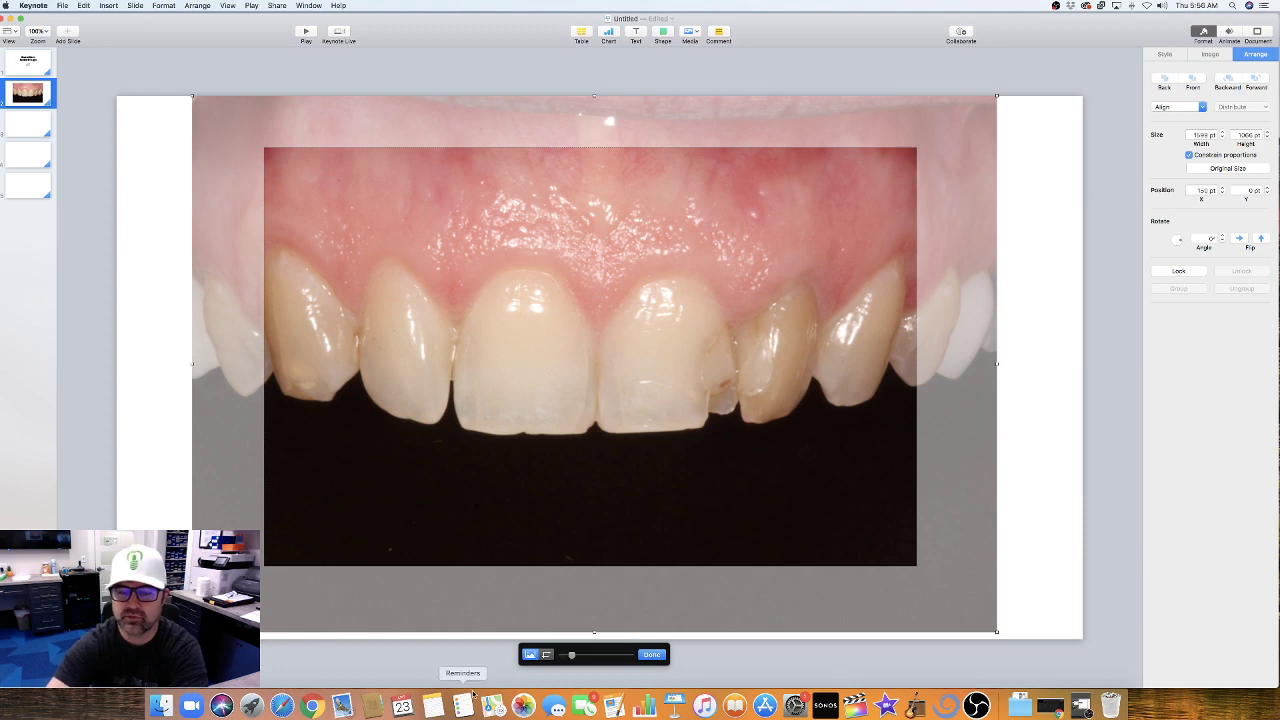
- Rescale the photo in its mask and widen the crop corners outward to show the whole mouth
left_click_drag(577, 654, 572, 655)
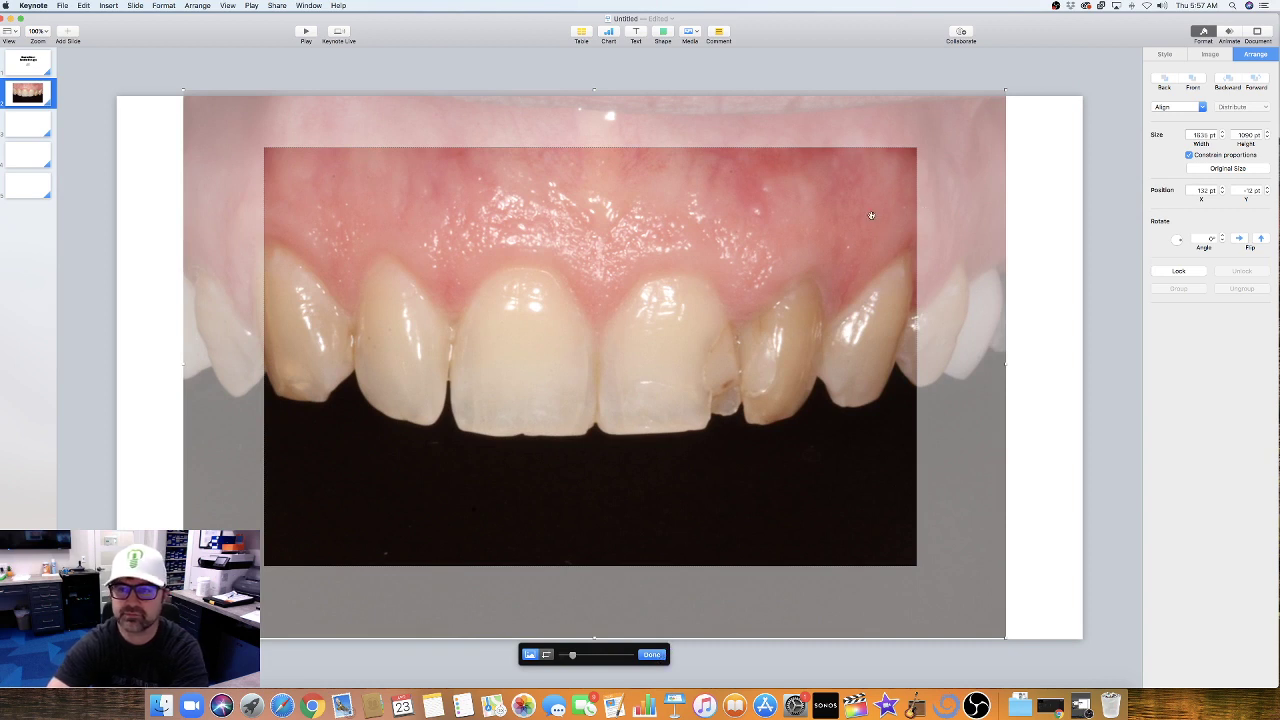
left_click(917, 168)
left_click_drag(917, 148, 1005, 92)
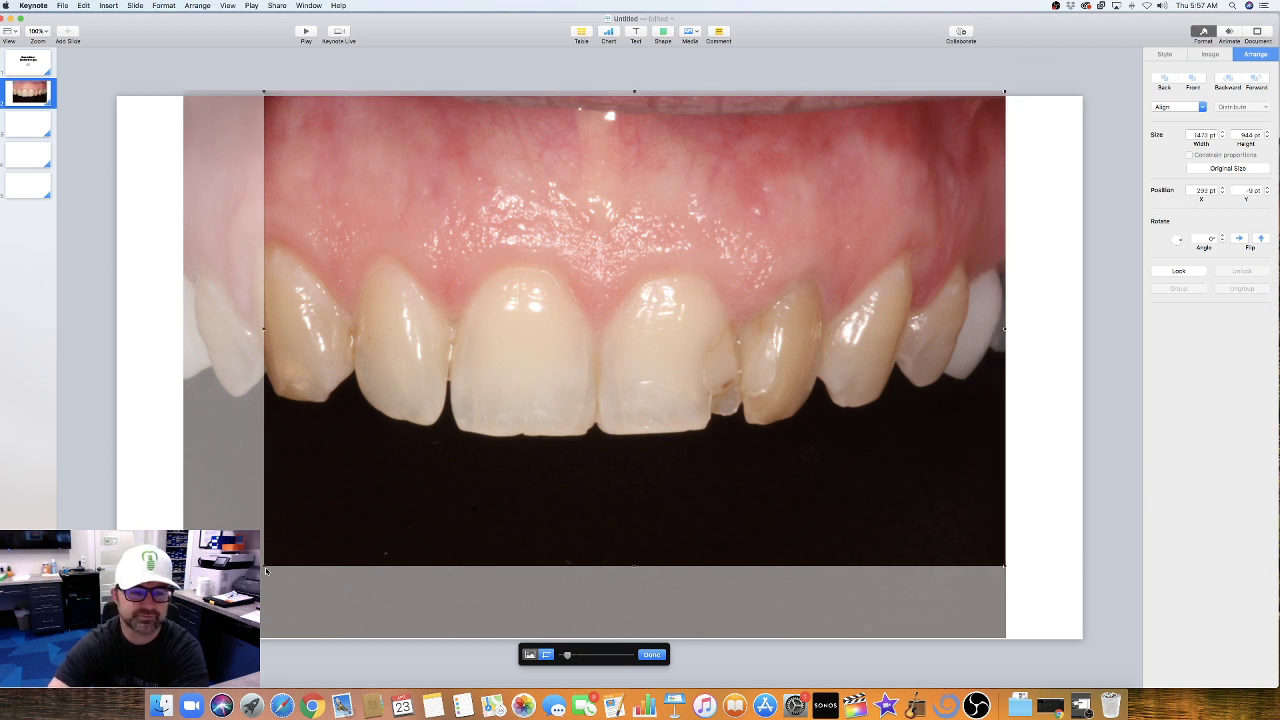
left_click_drag(265, 568, 184, 637)
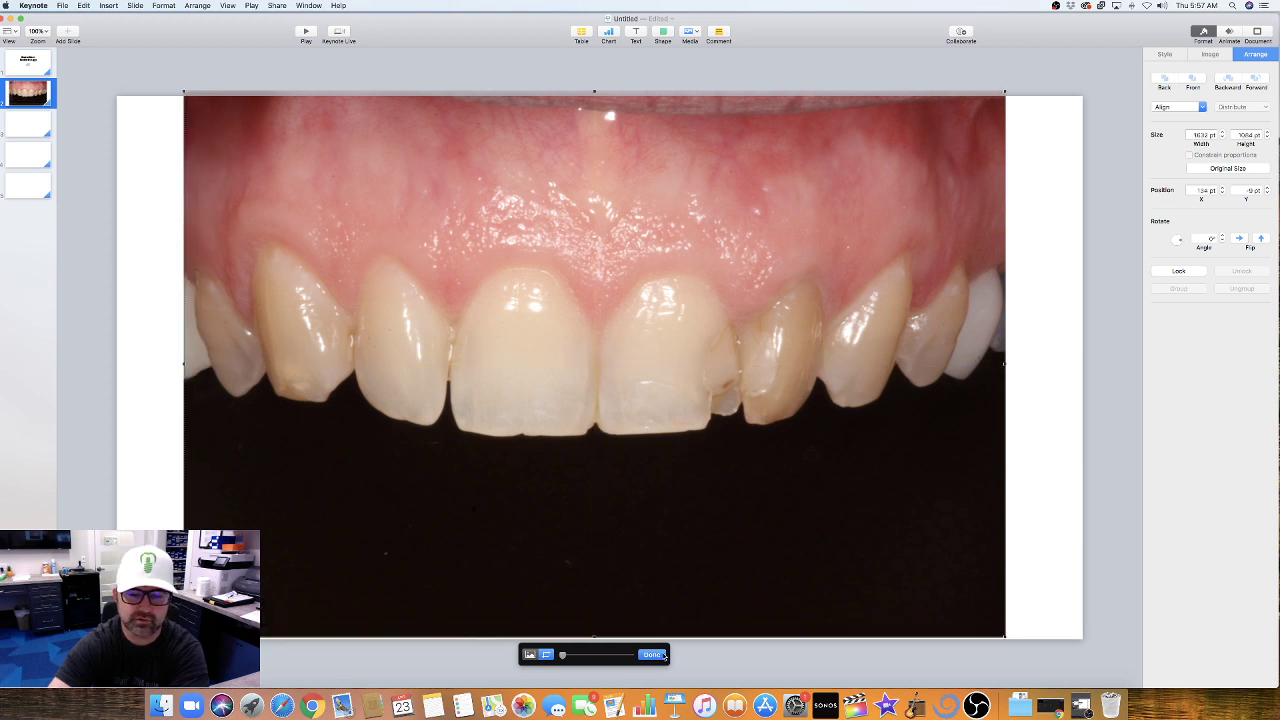
left_click(652, 654)
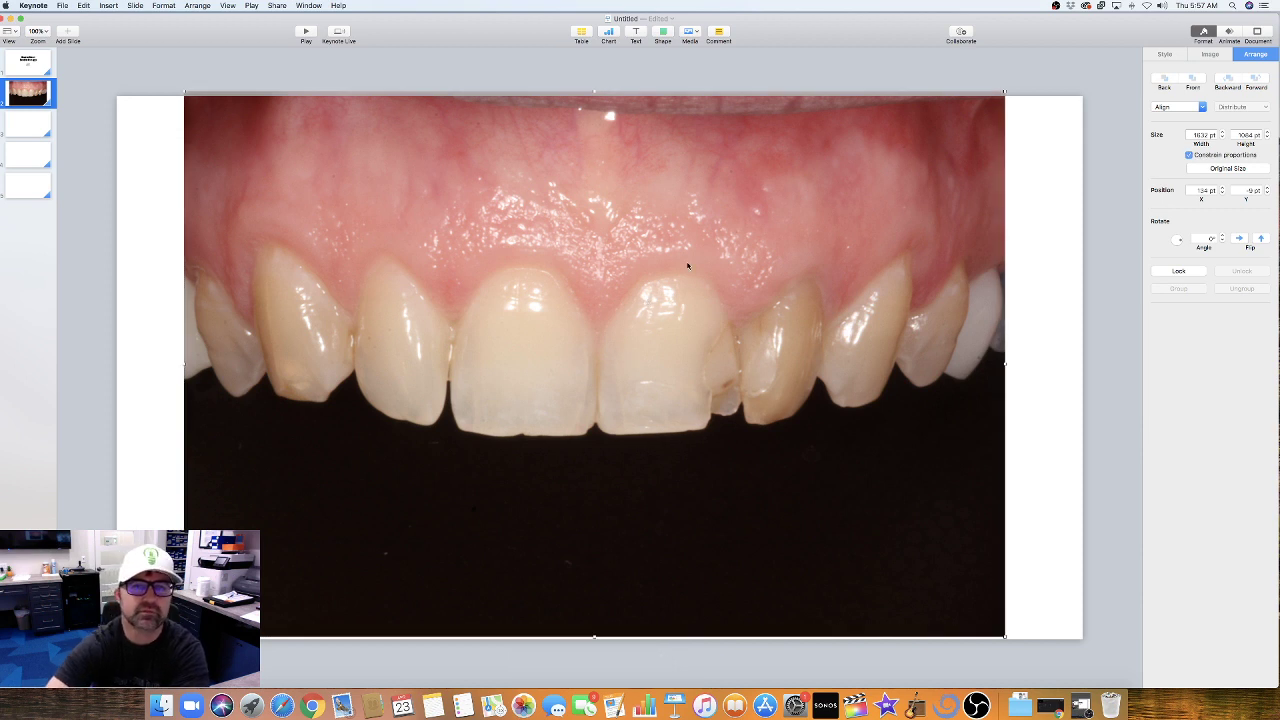
- Shrink the cropped photo and centre it within the slide
left_click_drag(1003, 92, 971, 114)
left_click_drag(818, 225, 840, 212)
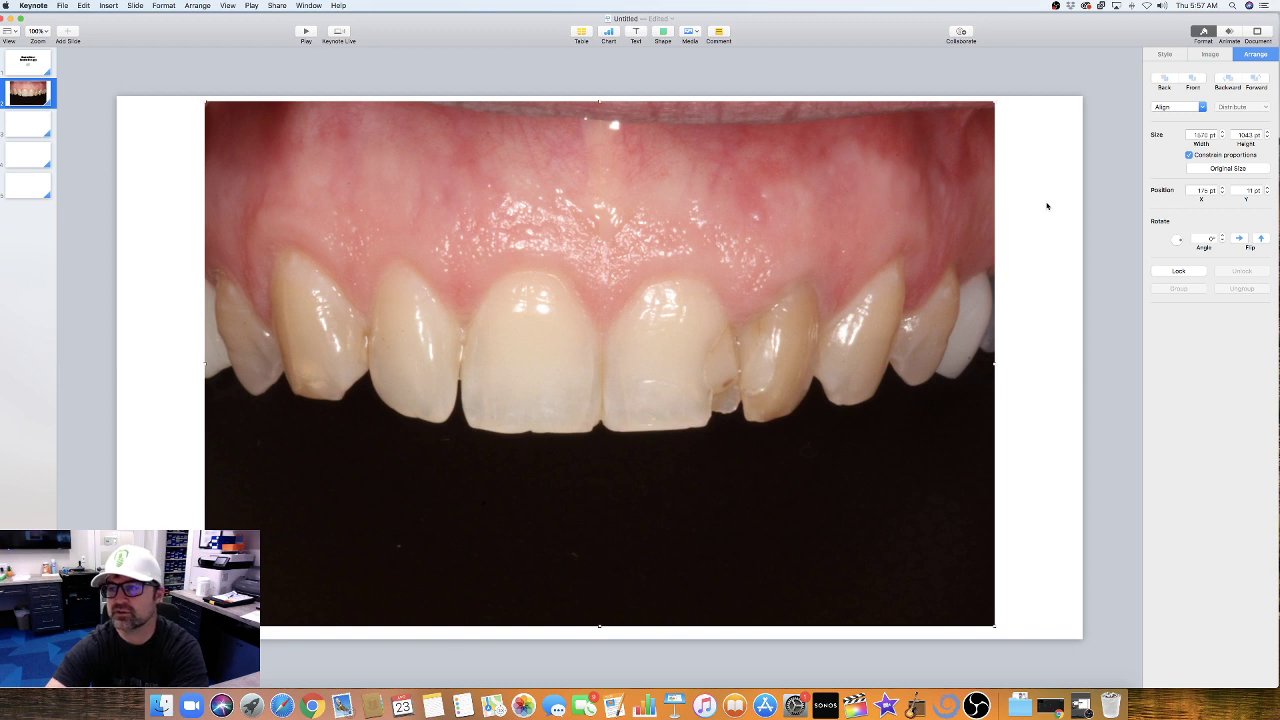
left_click(1212, 55)
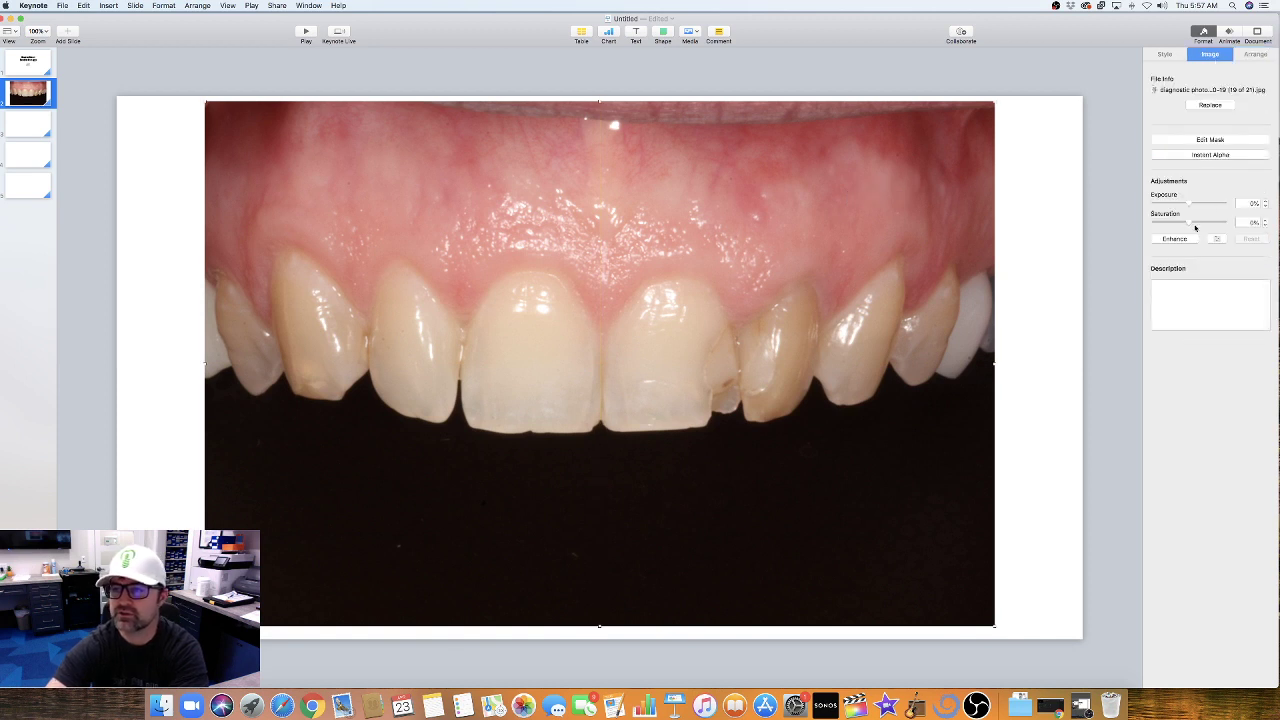
- Use Instant Alpha to make the grey background below the teeth transparent
left_click(1211, 155)
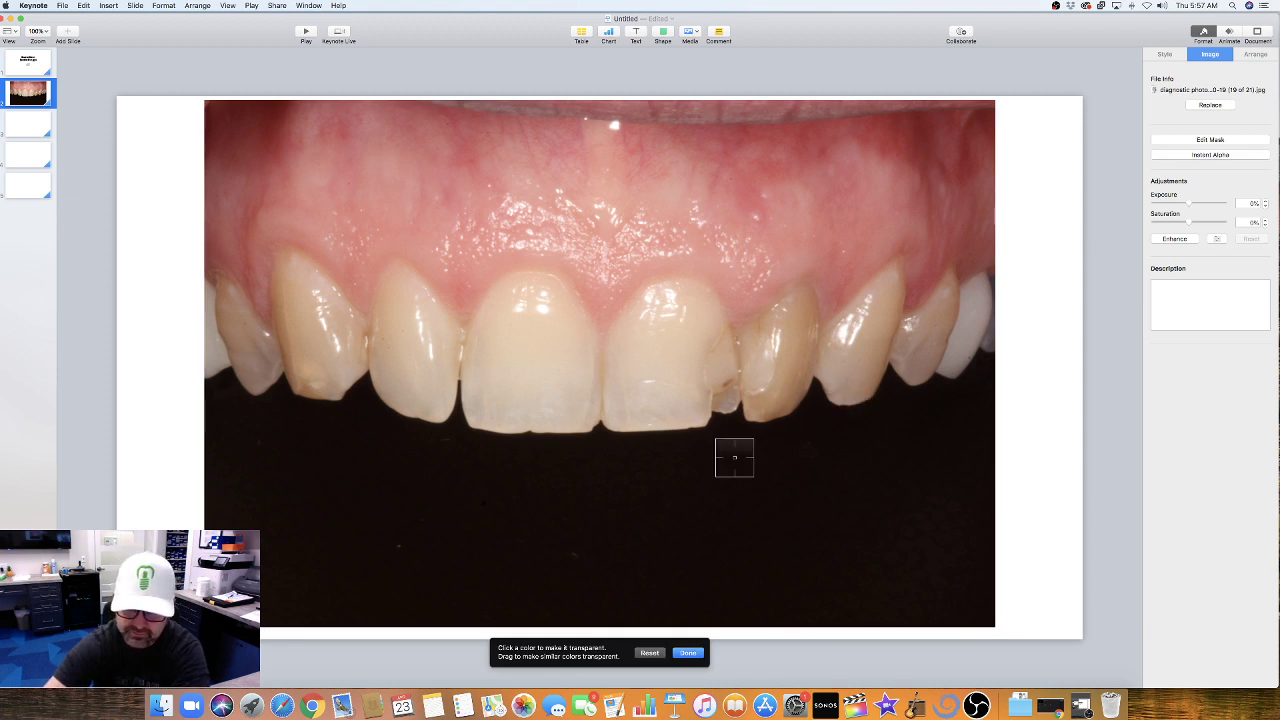
left_click_drag(719, 460, 720, 463)
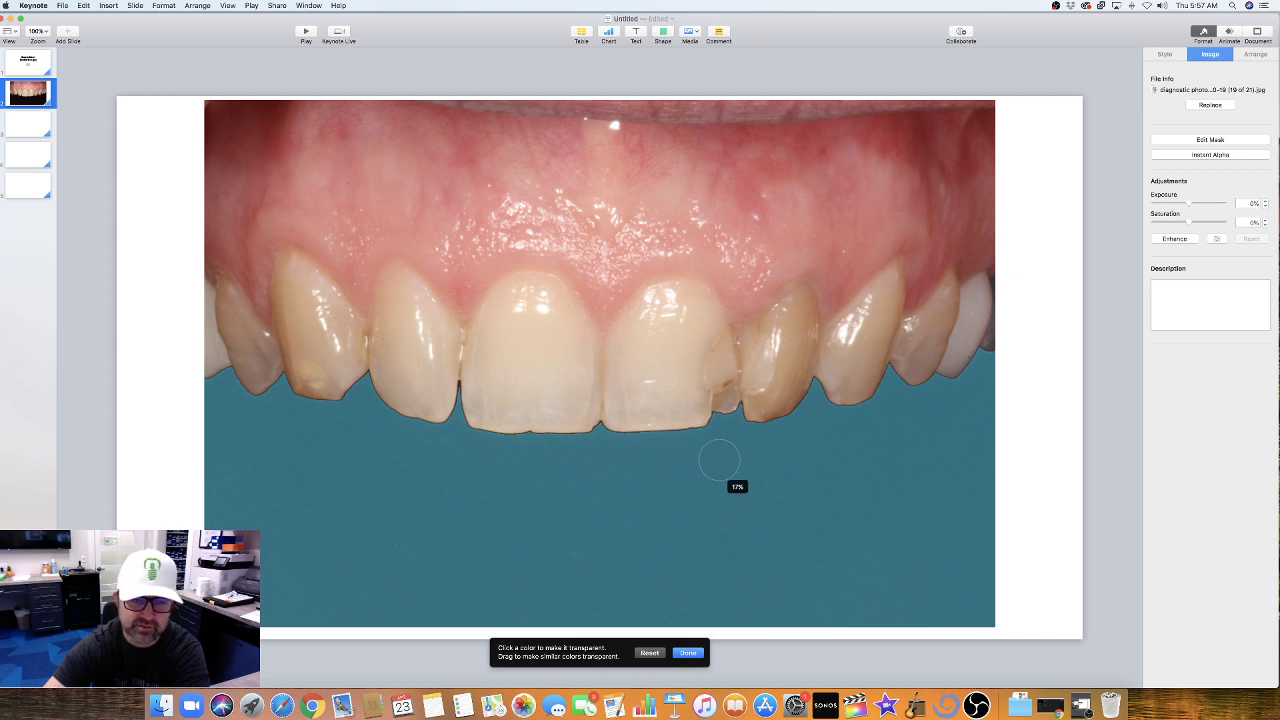
left_click_drag(720, 463, 723, 478)
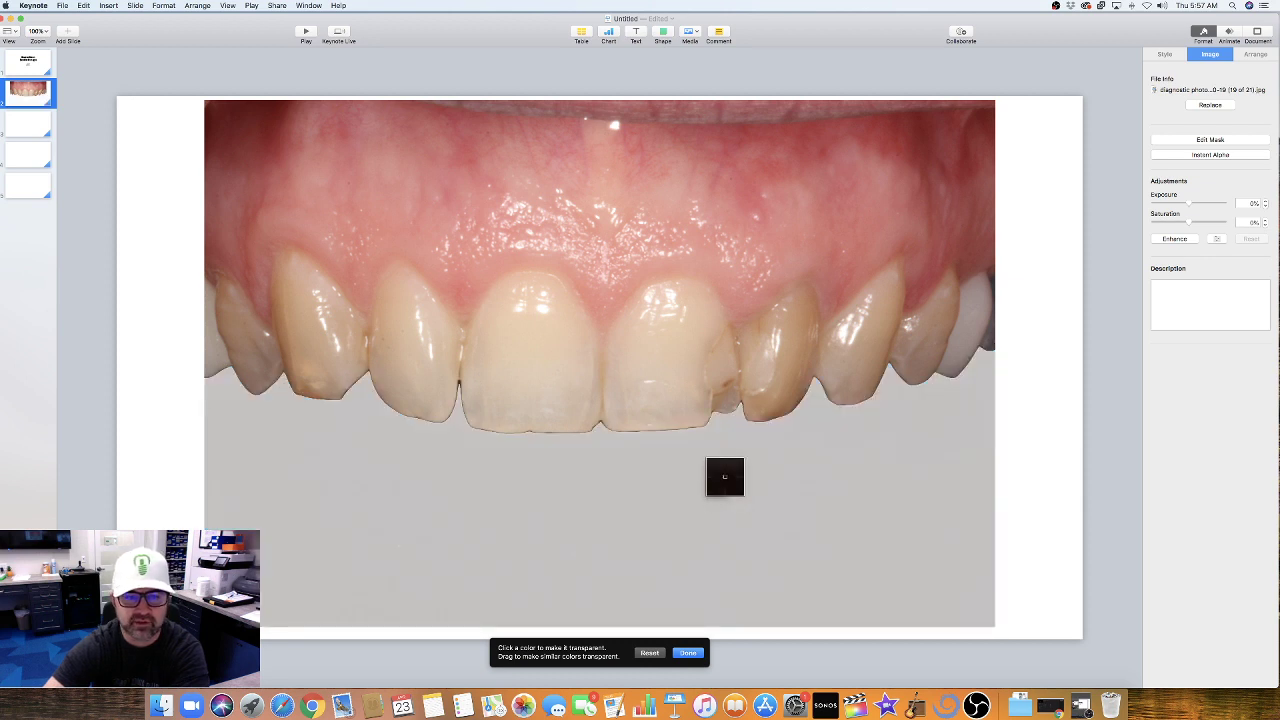
left_click_drag(726, 478, 743, 489)
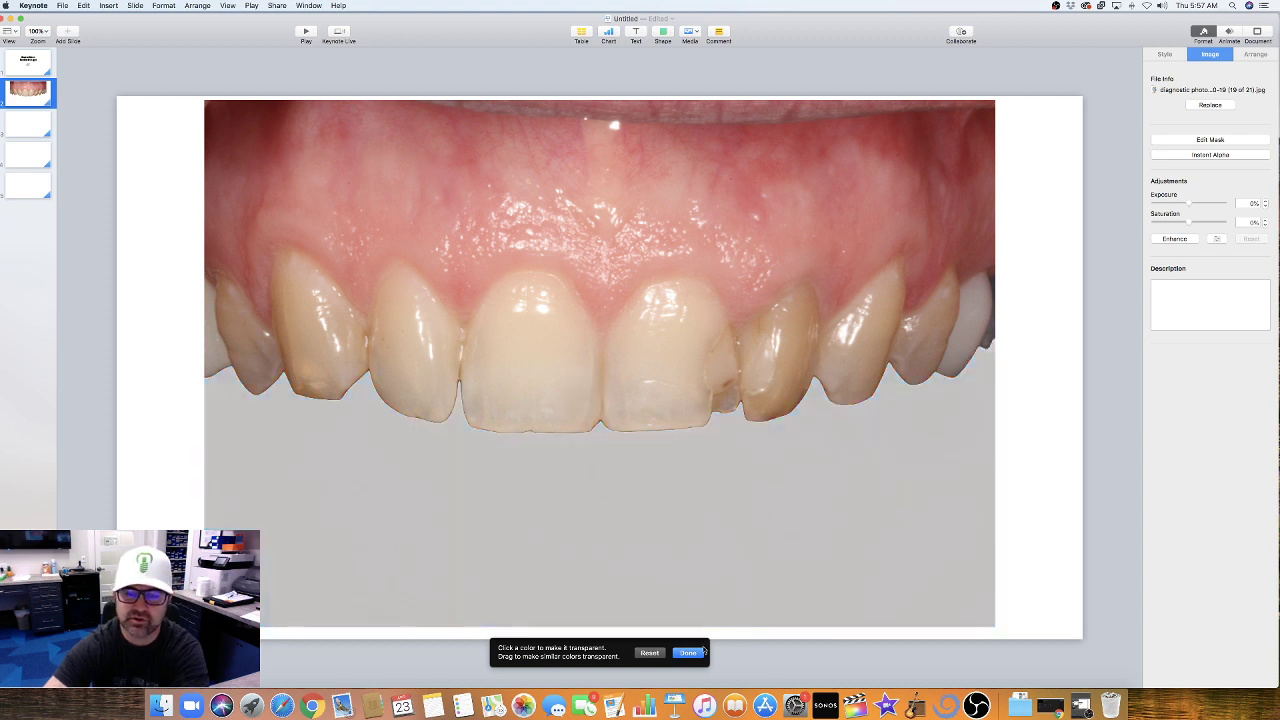
left_click(694, 652)
left_click(1025, 470)
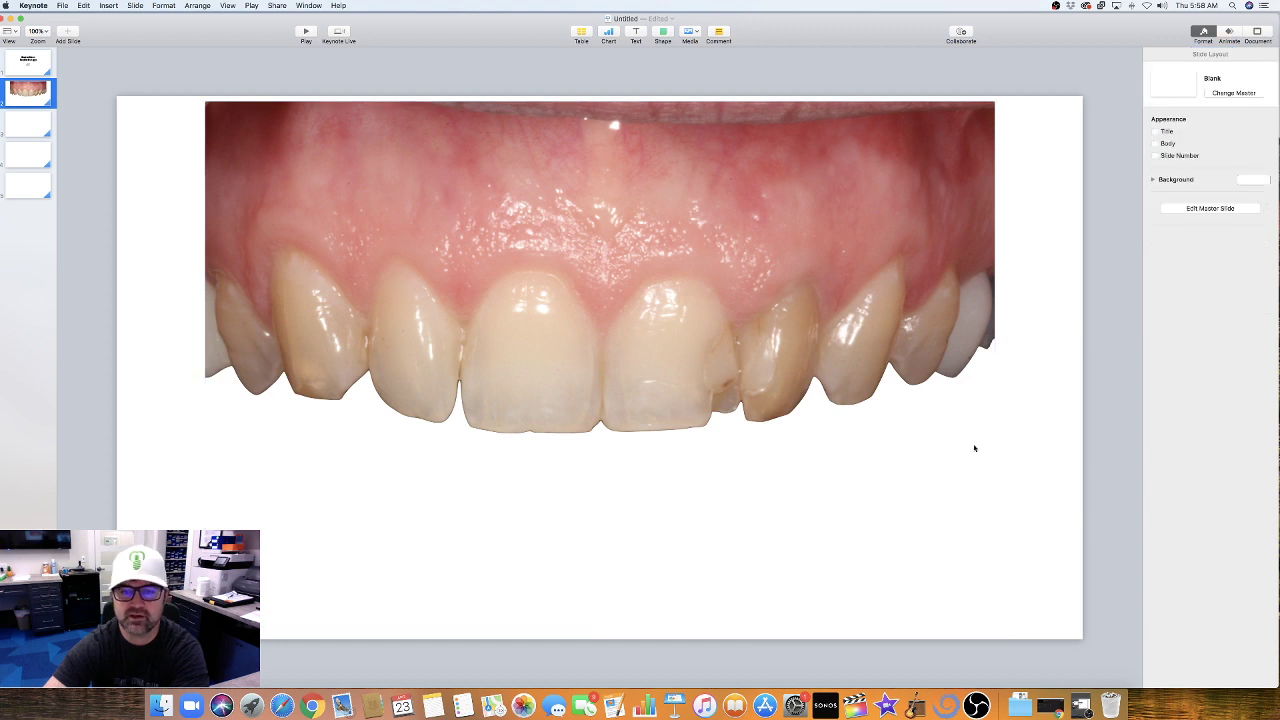
- Enlarge the teeth photo on slide 2 toward the bottom-left and nudge it into place
mouse_move(780, 381)
left_mouse_down()
mouse_move(777, 400)
mouse_move(776, 368)
left_mouse_up()
left_click_drag(219, 620, 341, 539)
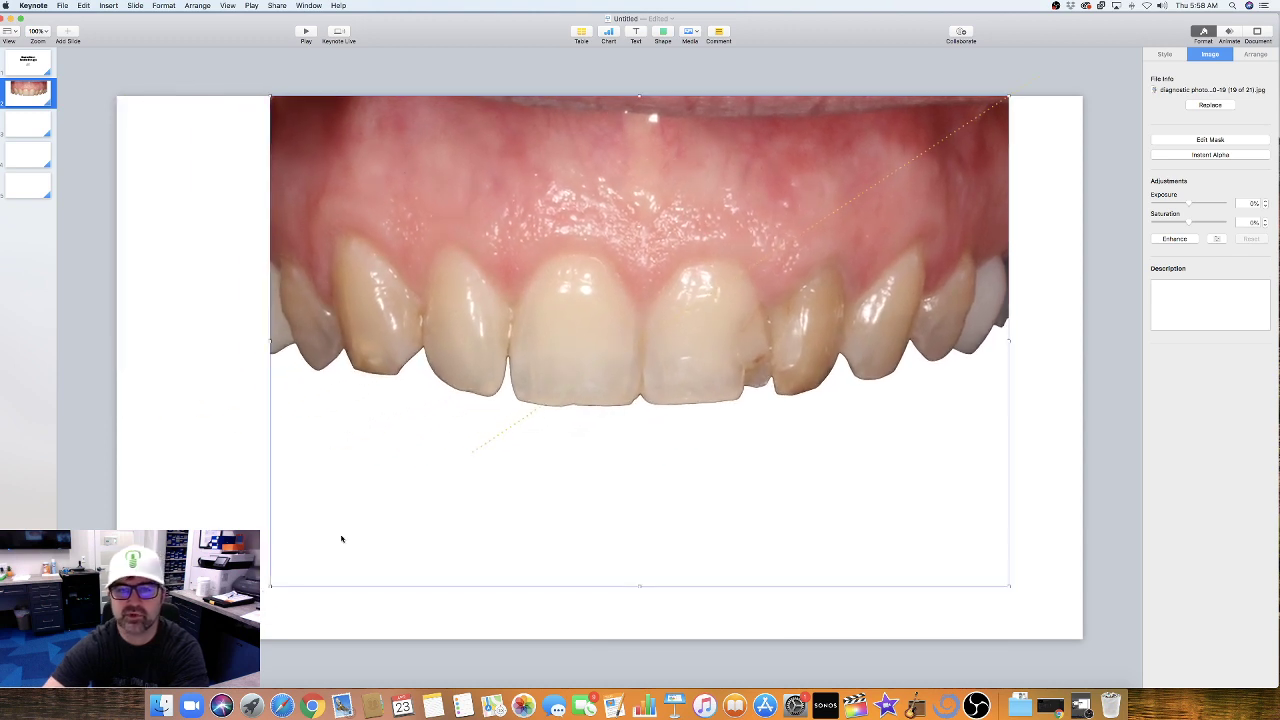
left_click_drag(560, 399, 538, 405)
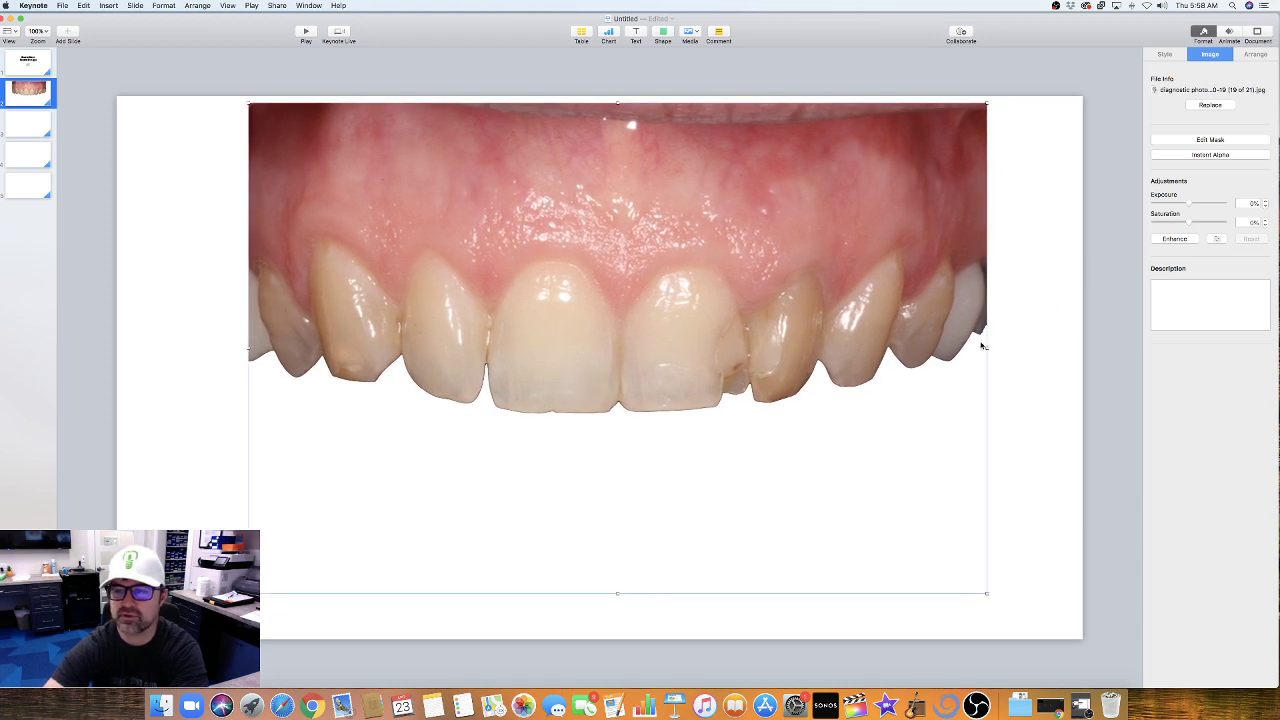
- Reset Instant Alpha to bring back the photo's original dark background
left_click(1212, 155)
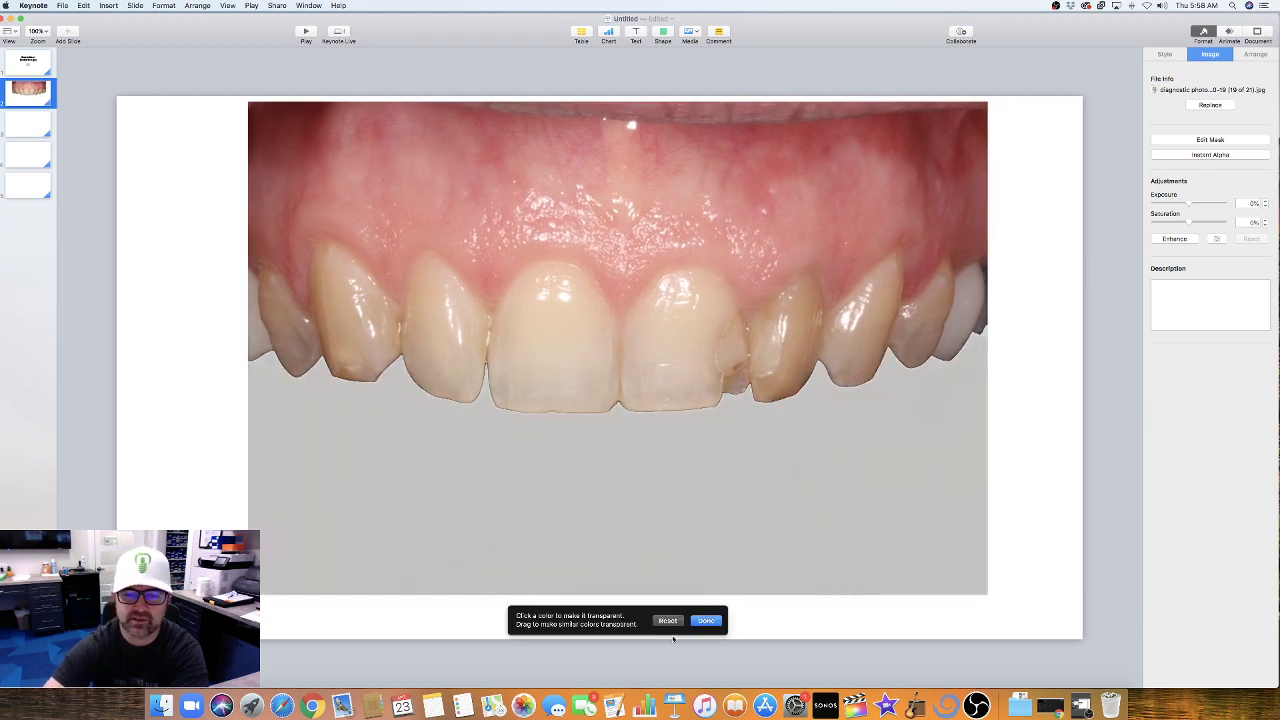
left_click(668, 621)
left_click(1041, 411)
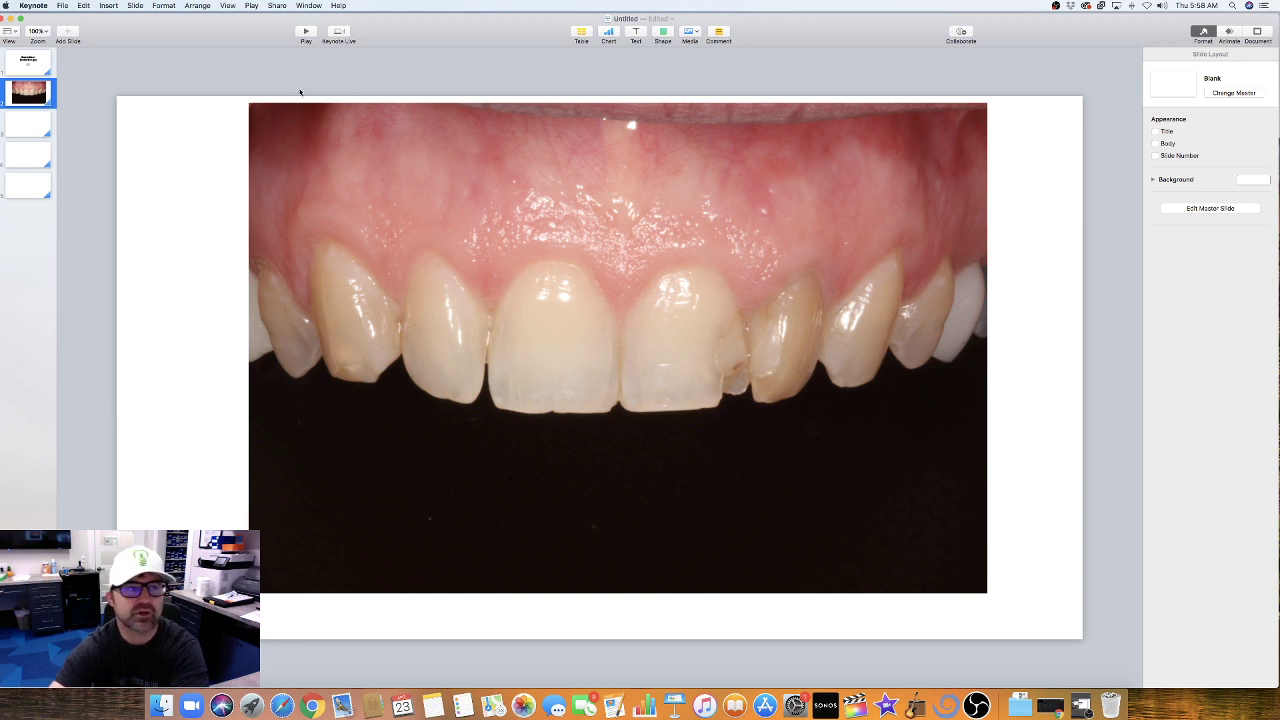
left_click(162, 6)
mouse_move(167, 73)
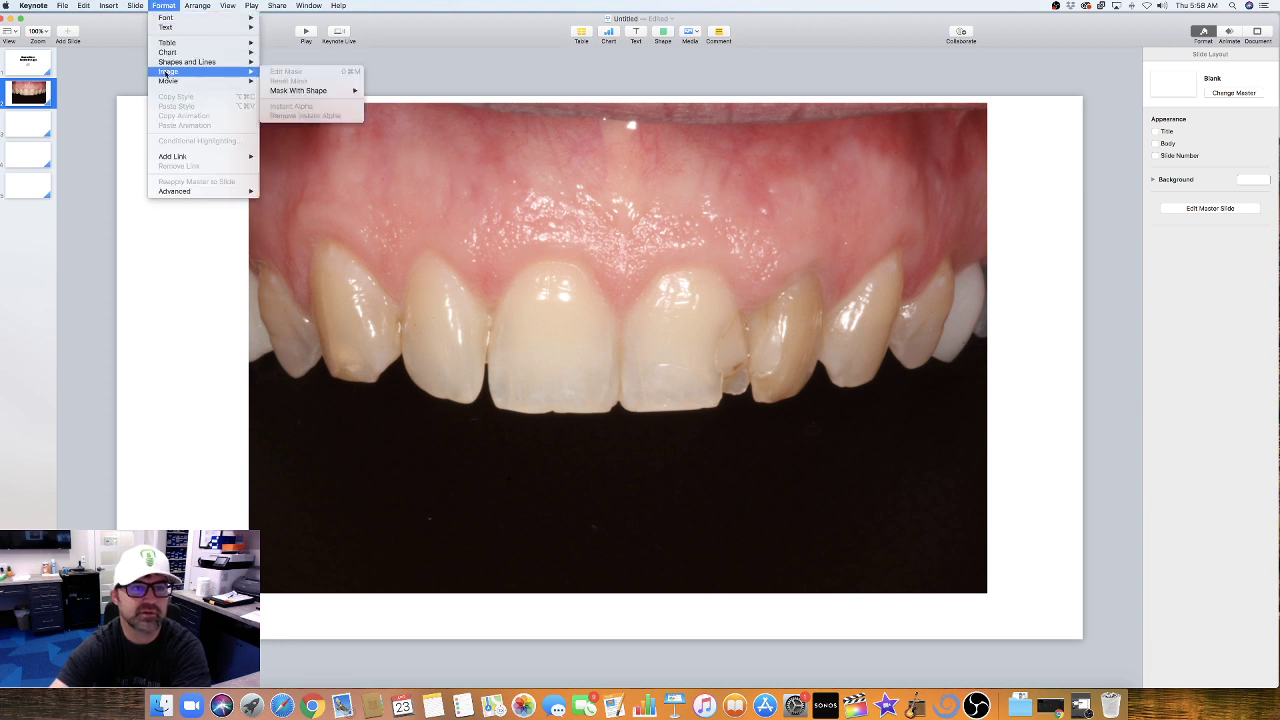
left_click(223, 249)
left_click(290, 228)
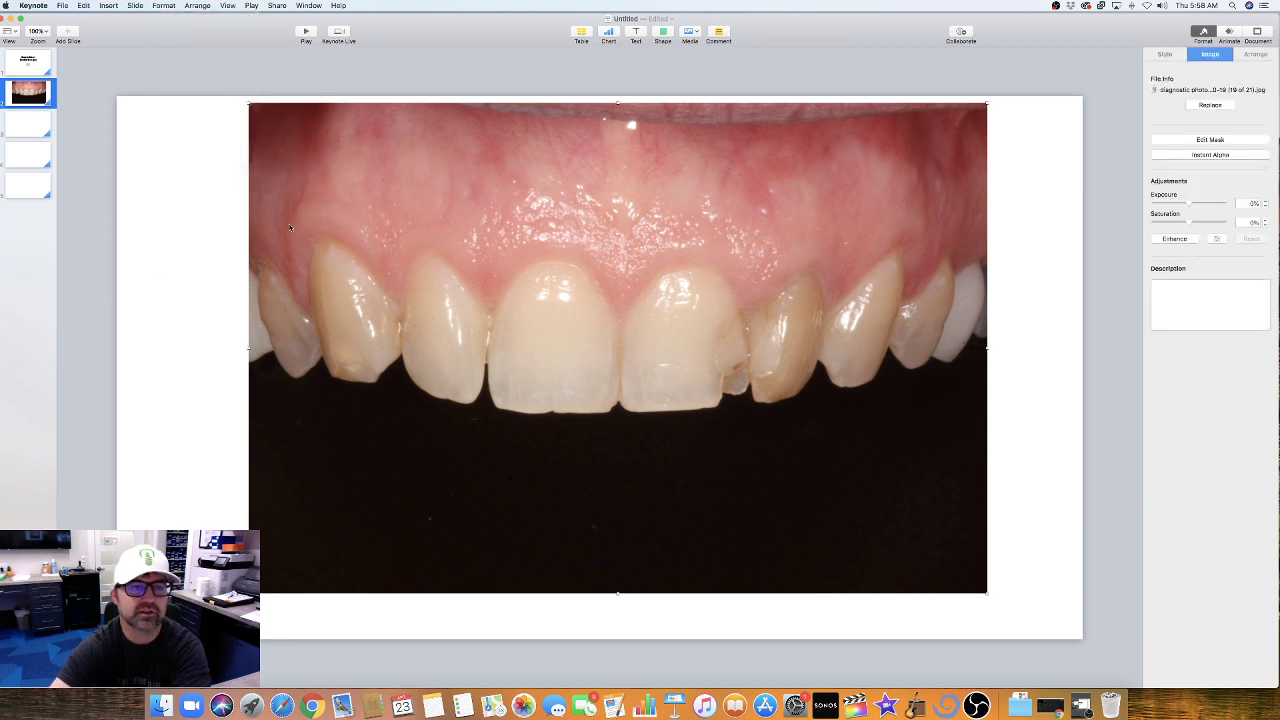
left_click(164, 6)
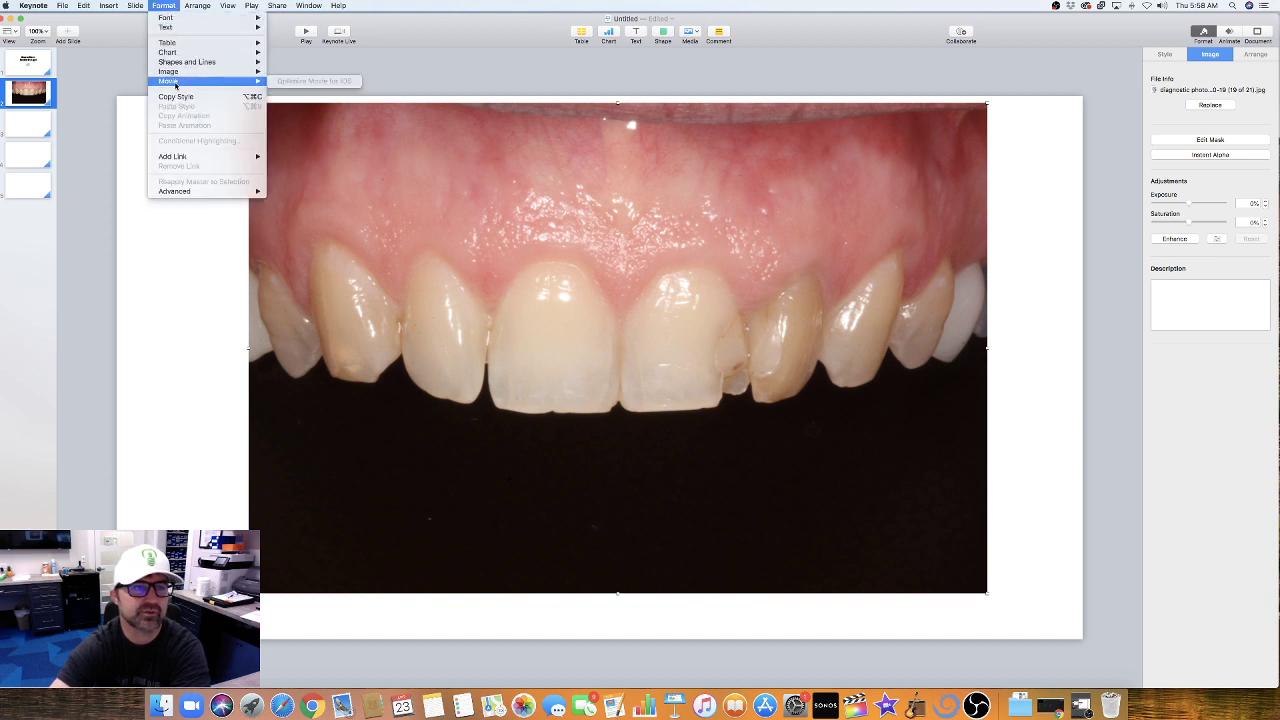
mouse_move(168, 72)
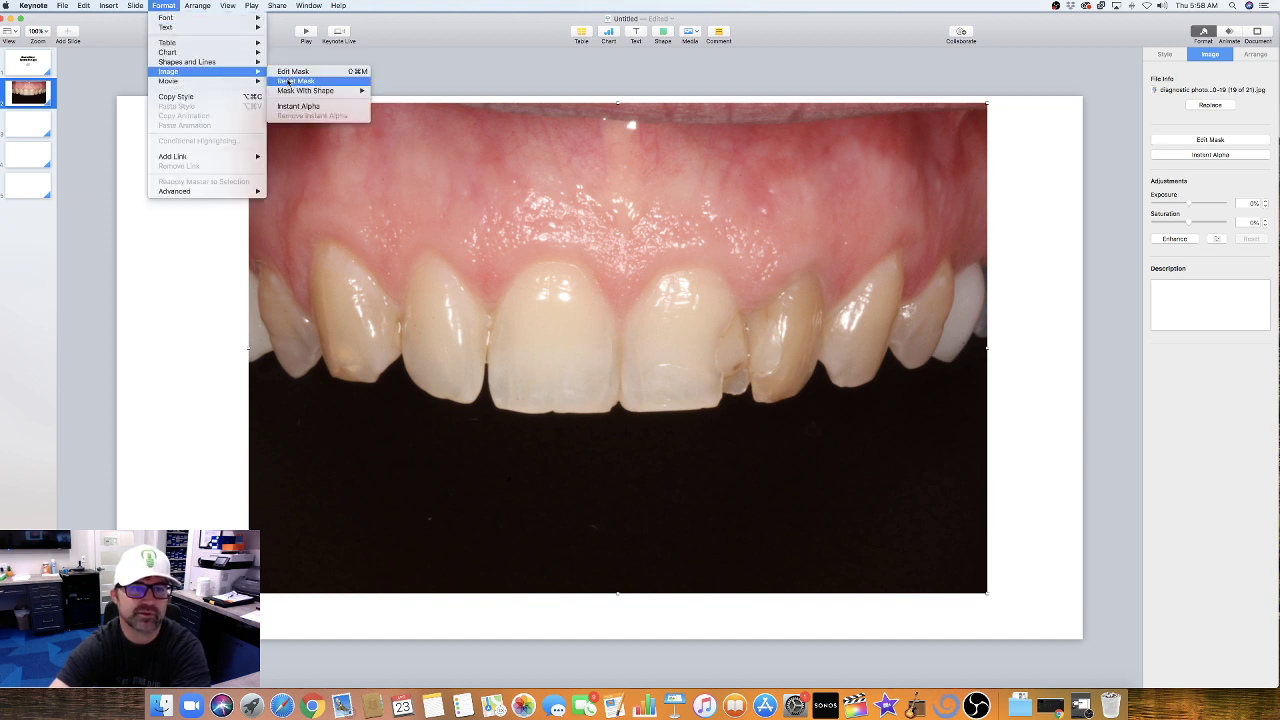
mouse_move(290, 91)
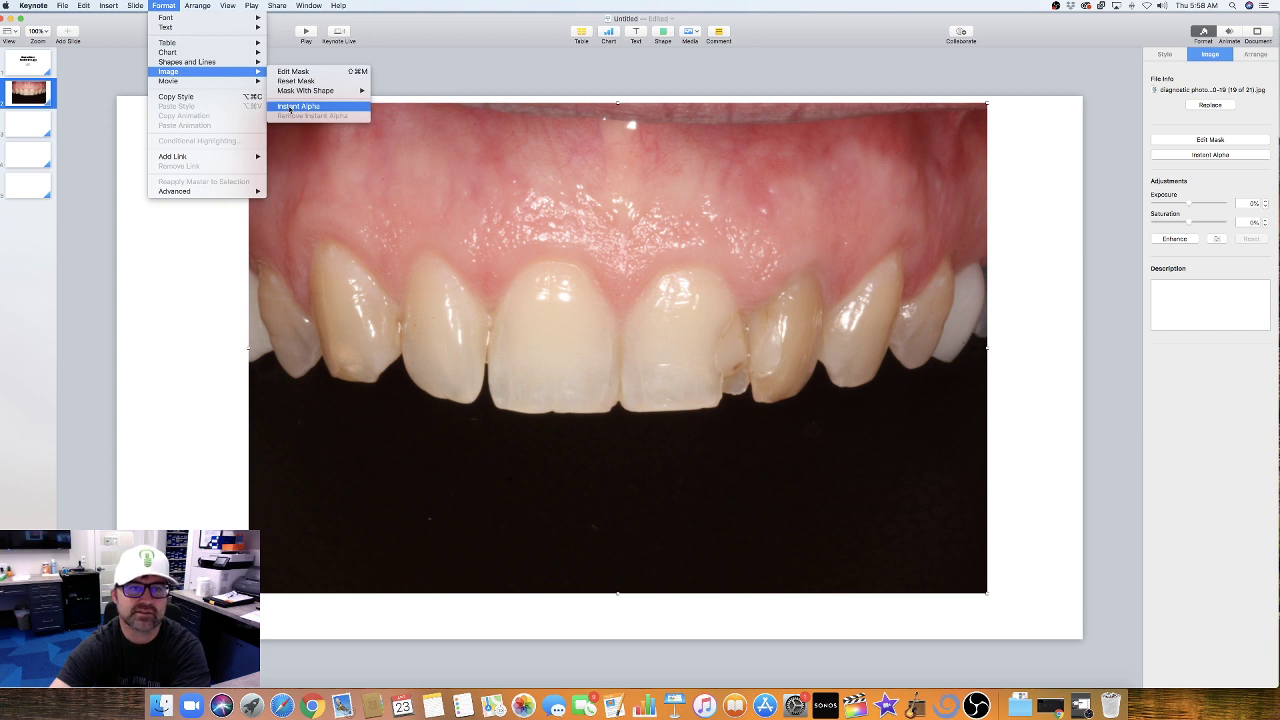
left_click(228, 232)
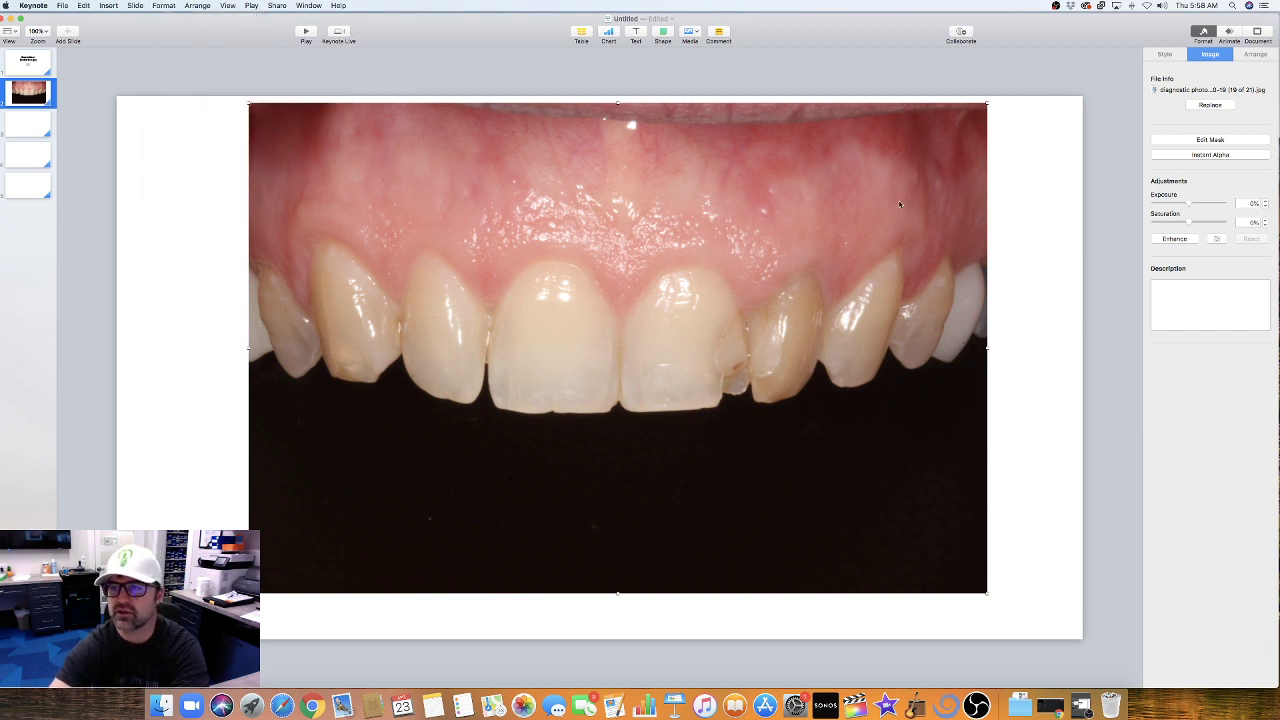
left_click(1164, 56)
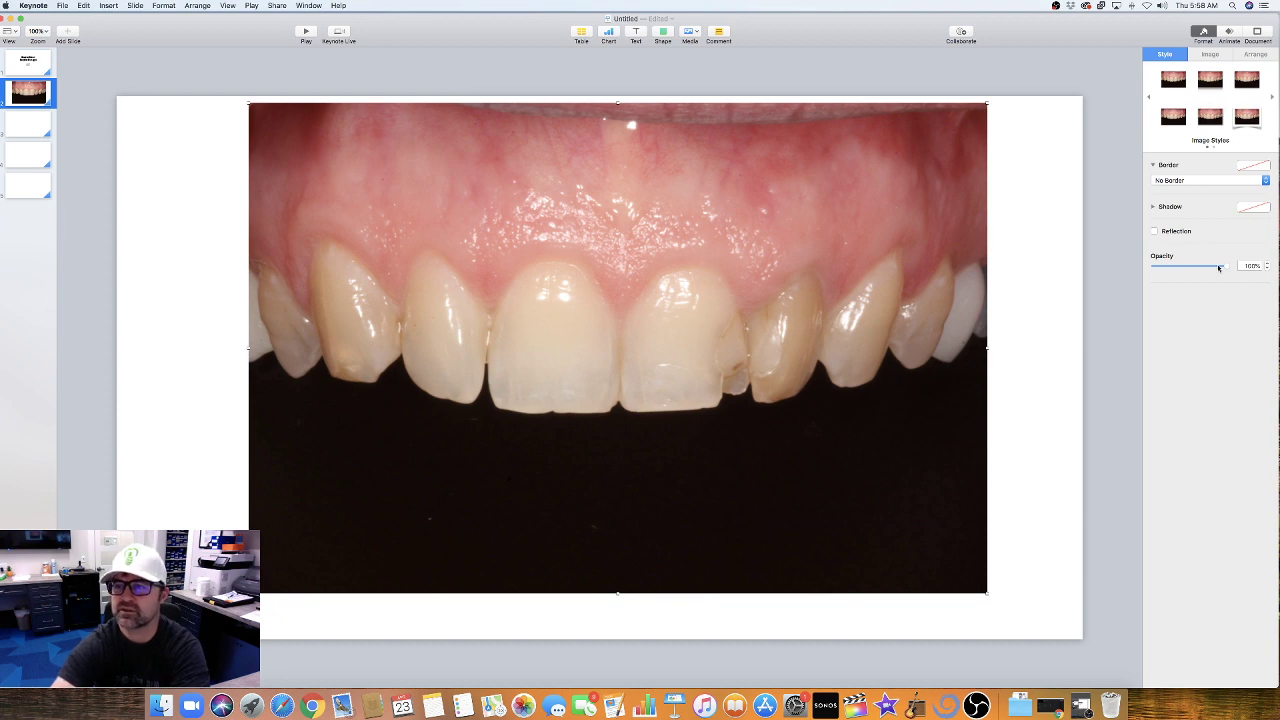
- Return the teeth photo to 100% opacity and add a placeholder Text box over it
mouse_move(1226, 269)
left_mouse_down()
mouse_move(1167, 268)
mouse_move(1230, 273)
mouse_move(1174, 267)
mouse_move(1212, 270)
left_mouse_up()
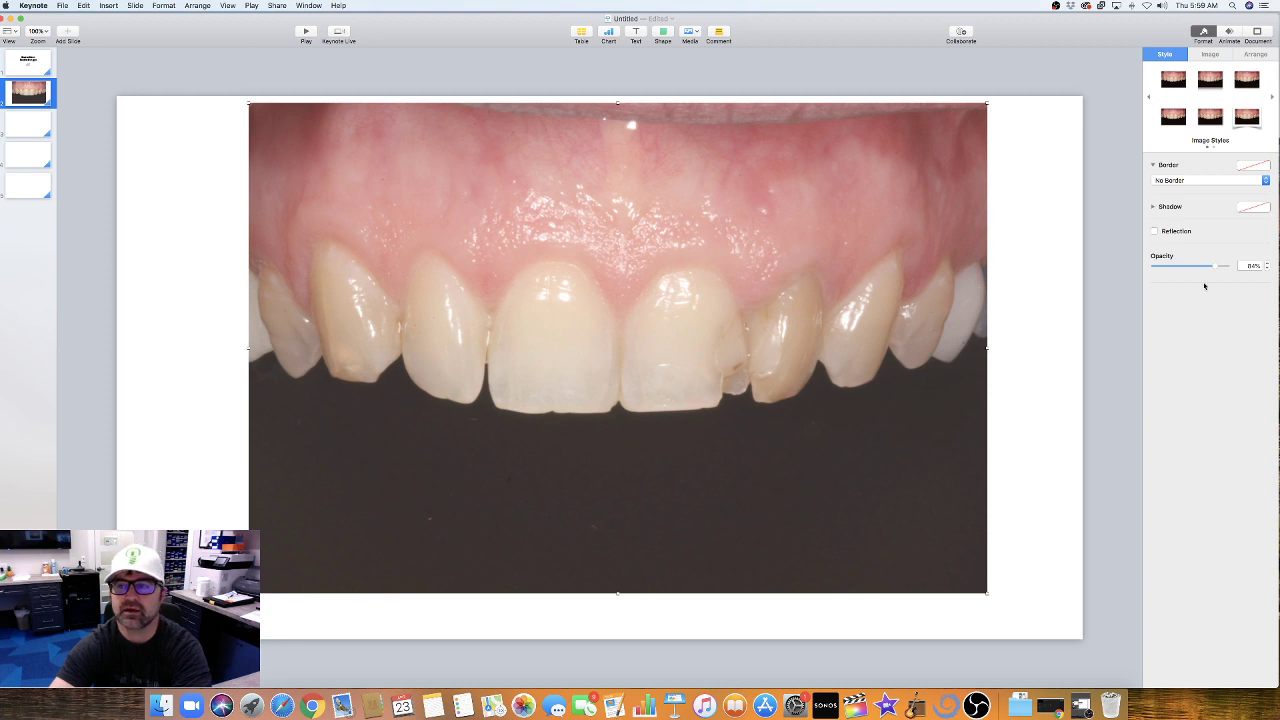
left_click_drag(1217, 269, 1235, 269)
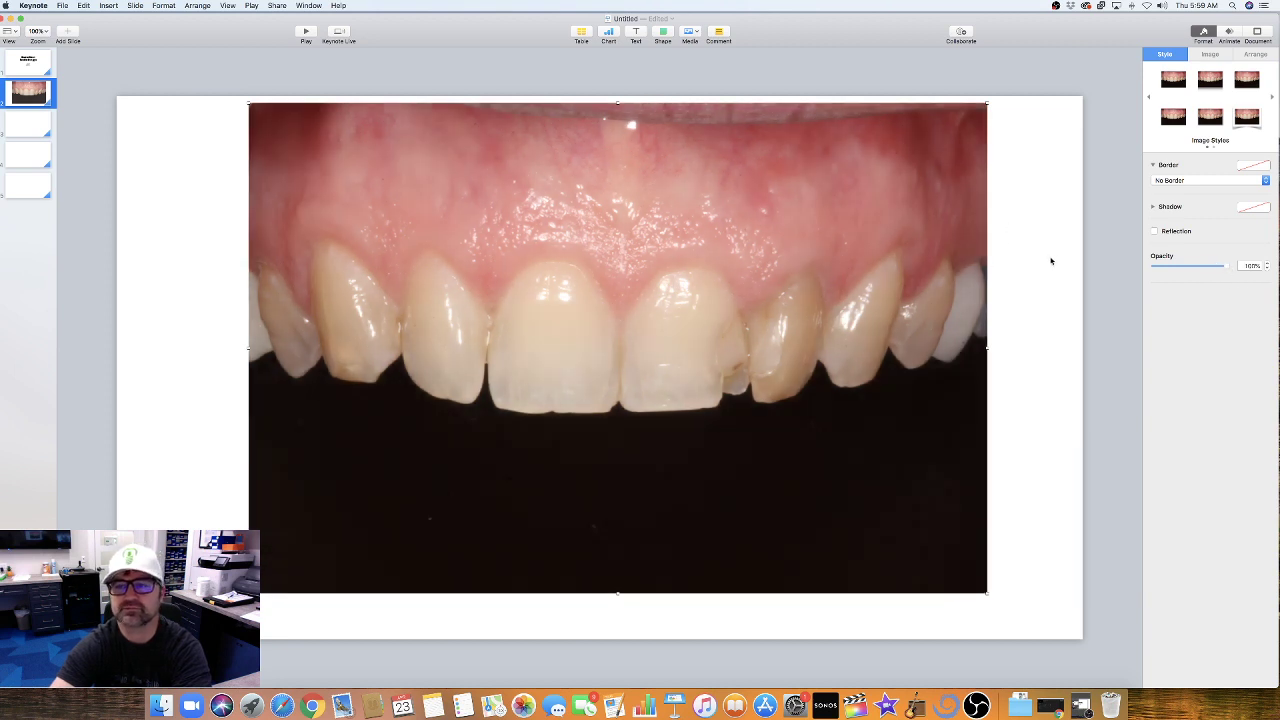
left_click(637, 35)
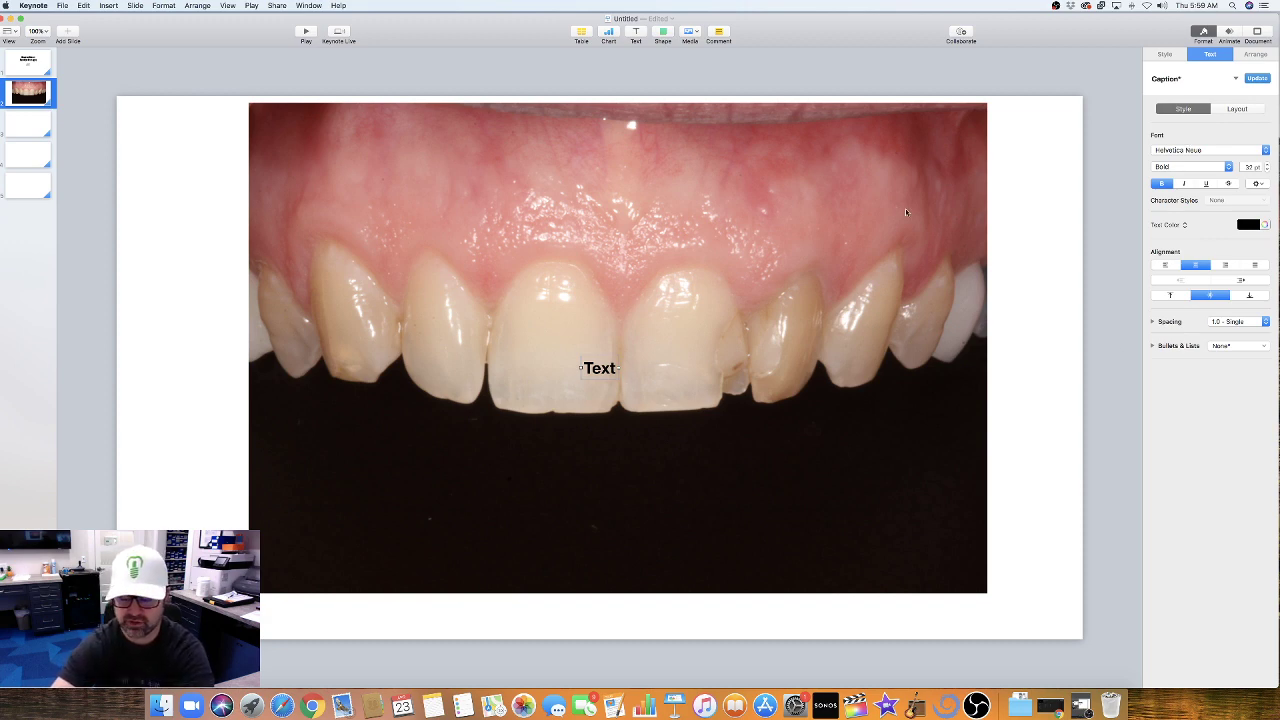
- Delete the placeholder Text box from slide 2
key("Delete")
key("ctrl+Down")
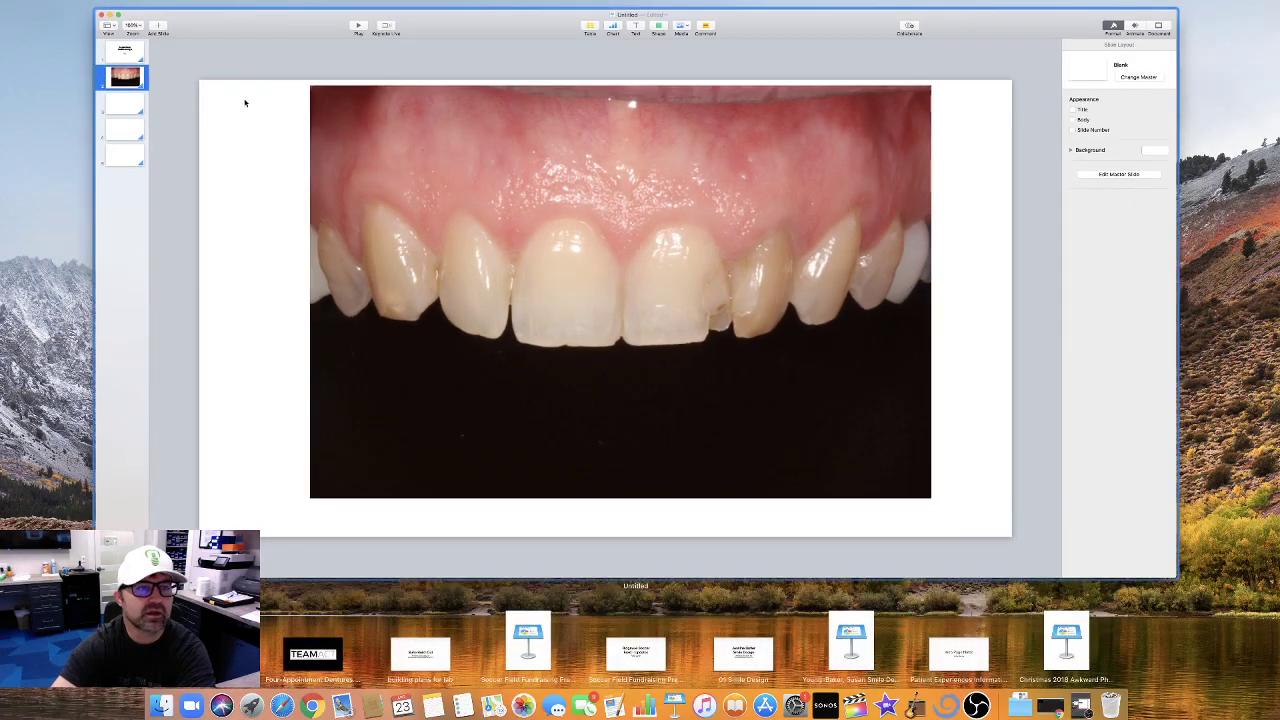
key("ctrl+Down")
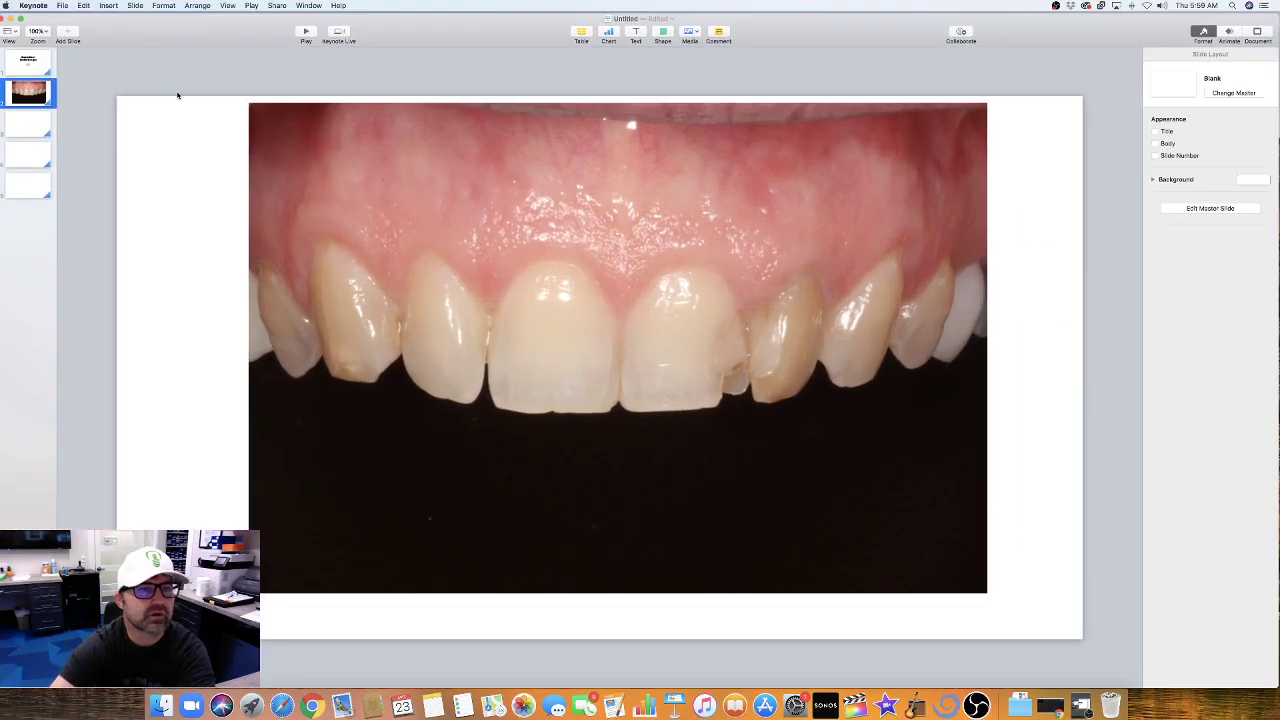
- Cut the teeth photo from slide 2 and paste it onto slide 3
right_click(357, 146)
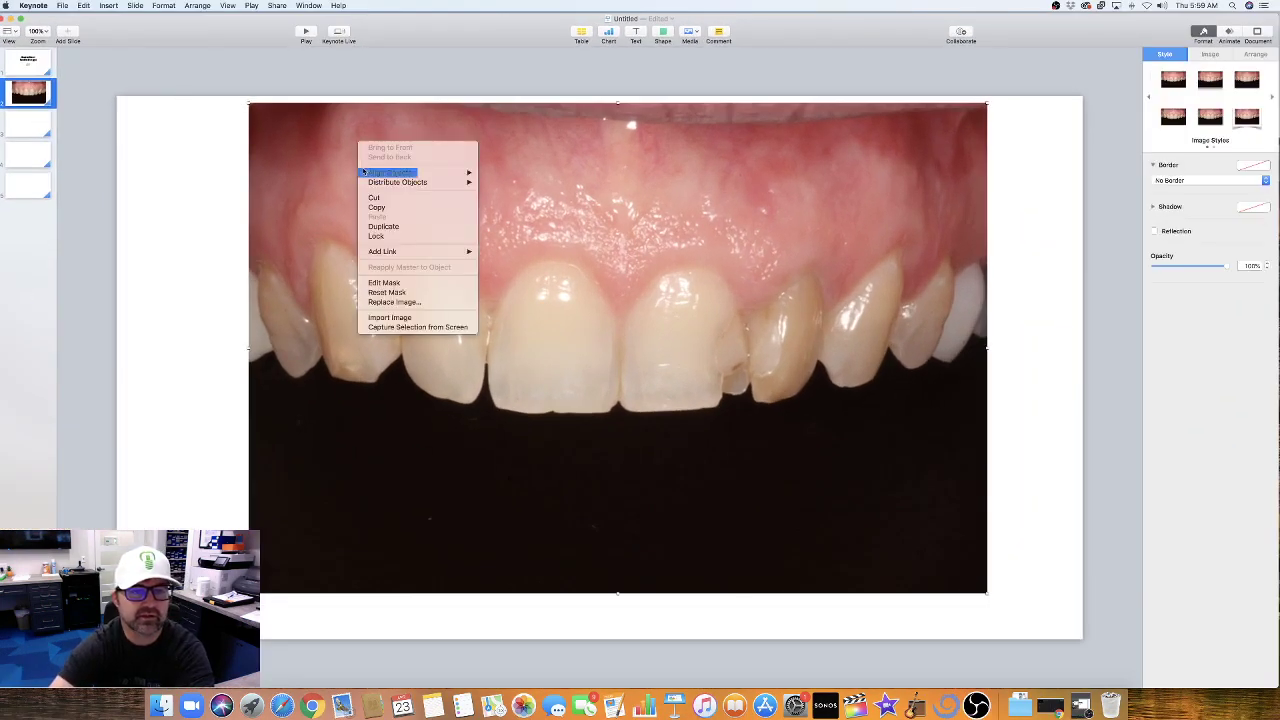
left_click(272, 162)
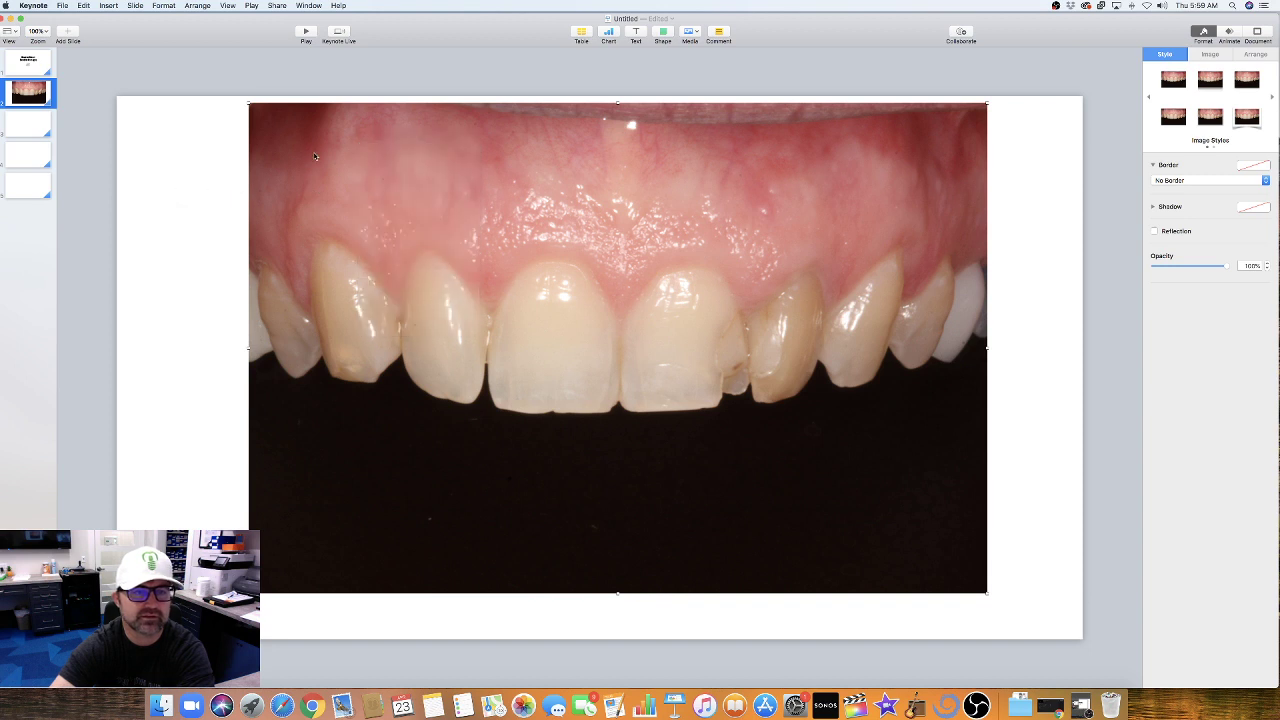
right_click(314, 156)
left_click(328, 208)
left_click(18, 121)
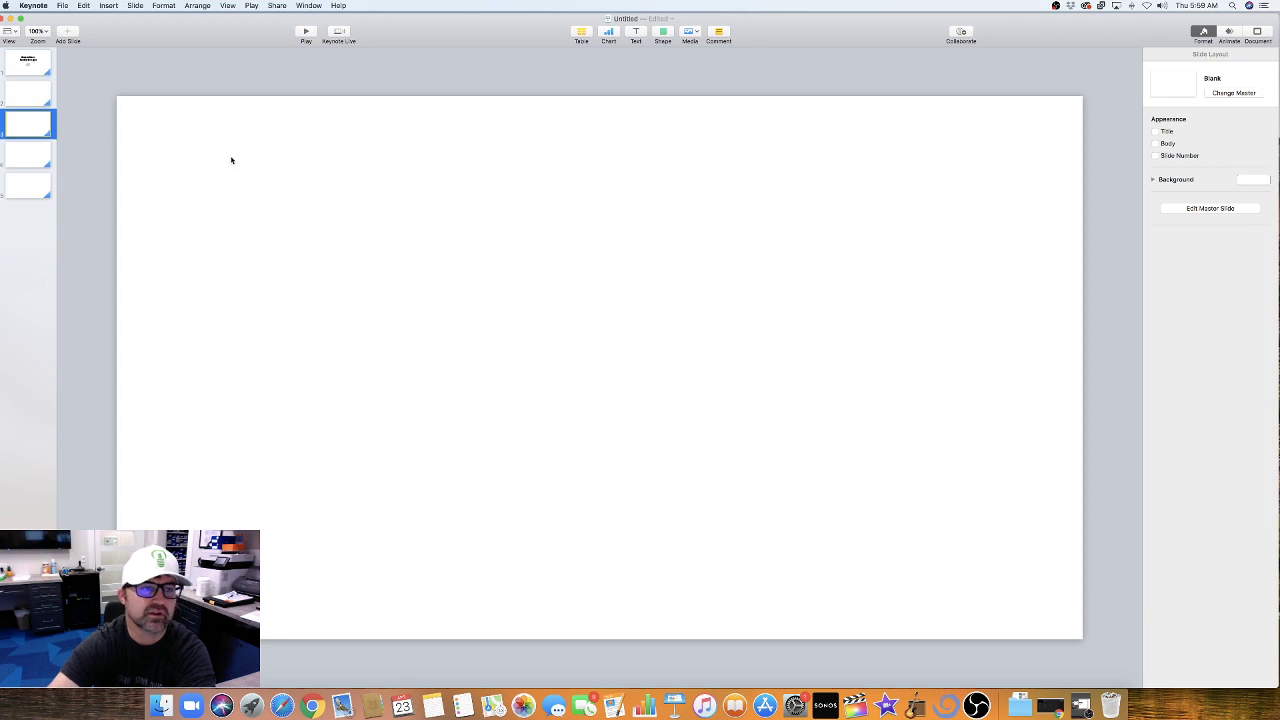
right_click(231, 160)
left_click(260, 178)
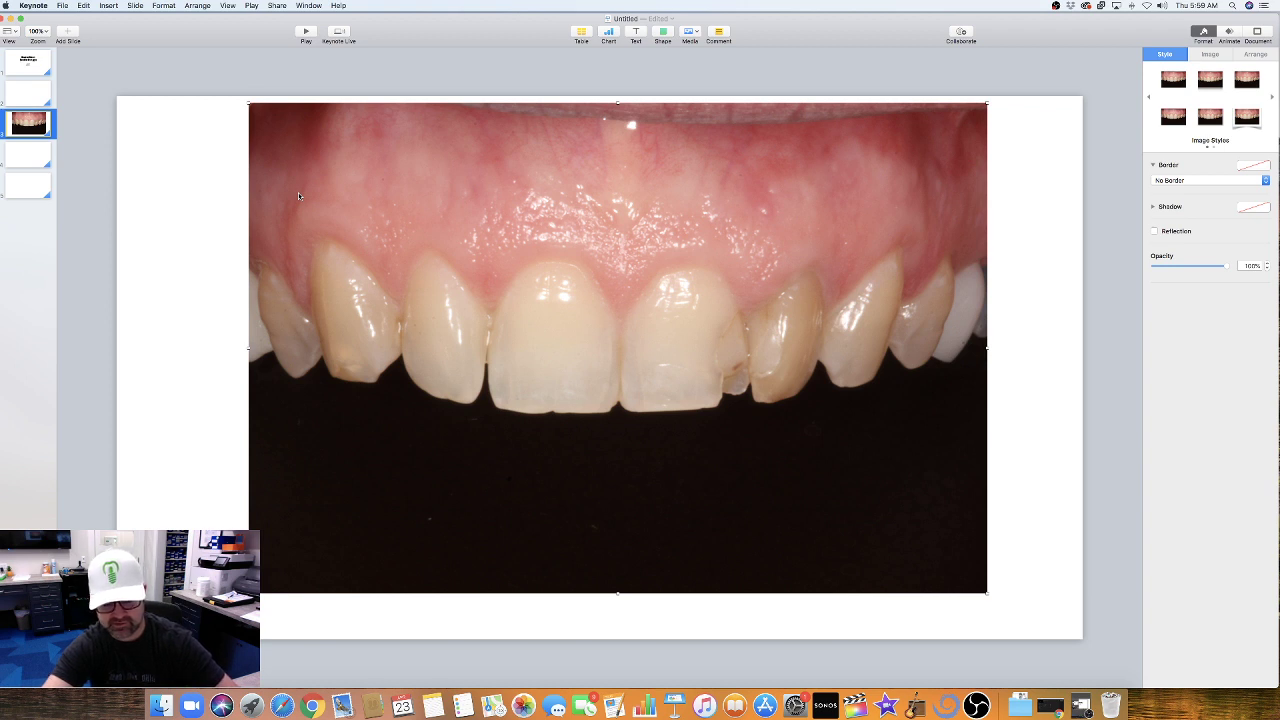
- Copy the teeth photo from slide 3 and paste it back onto slide 2
left_click(29, 100)
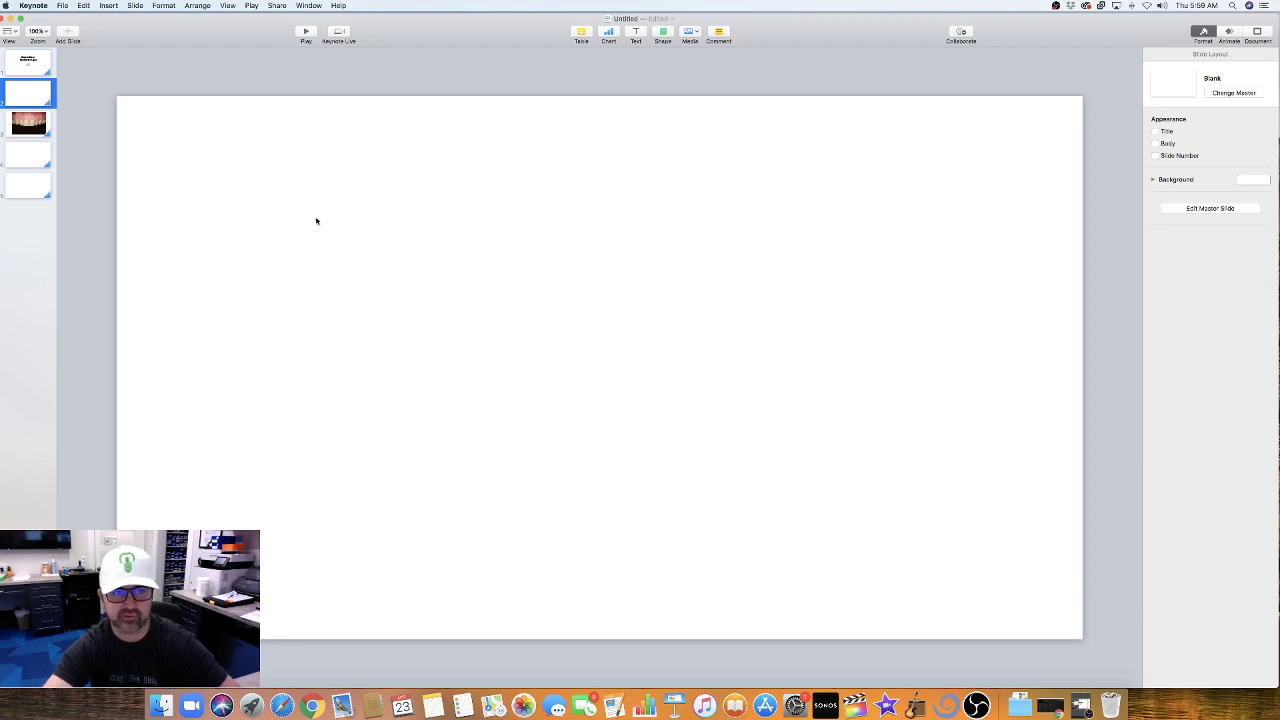
key("Down")
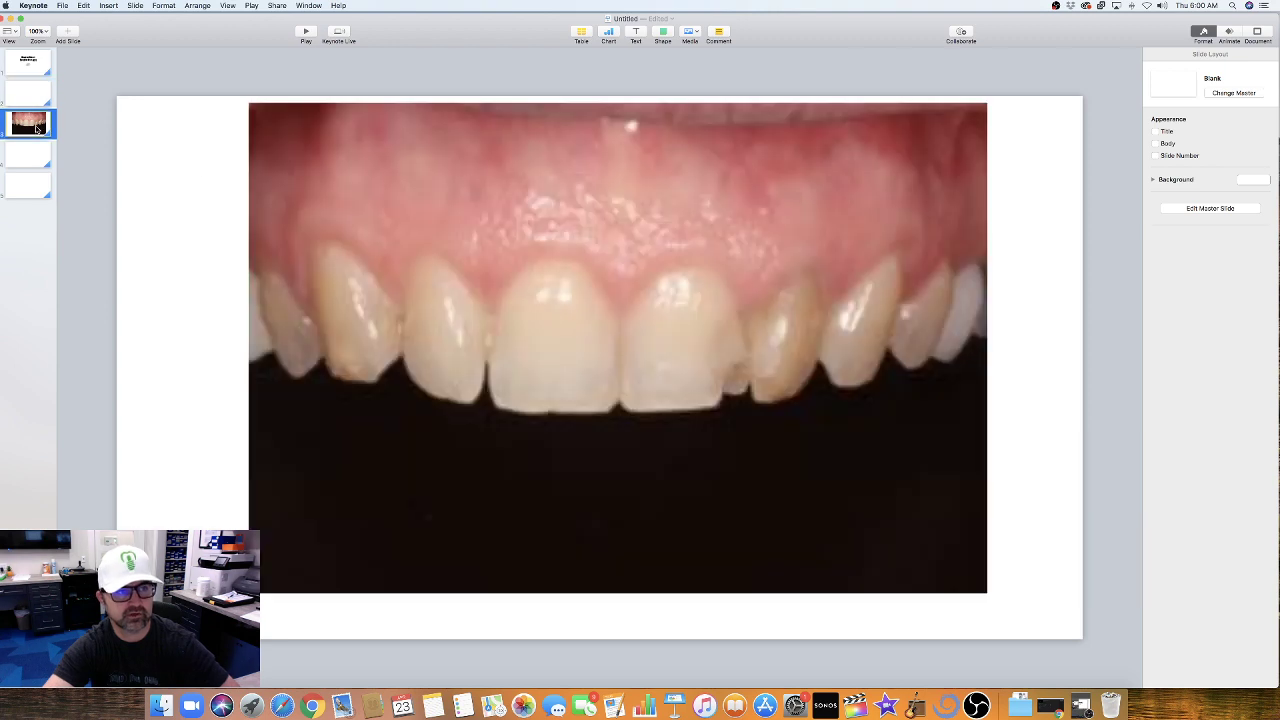
left_click(374, 200)
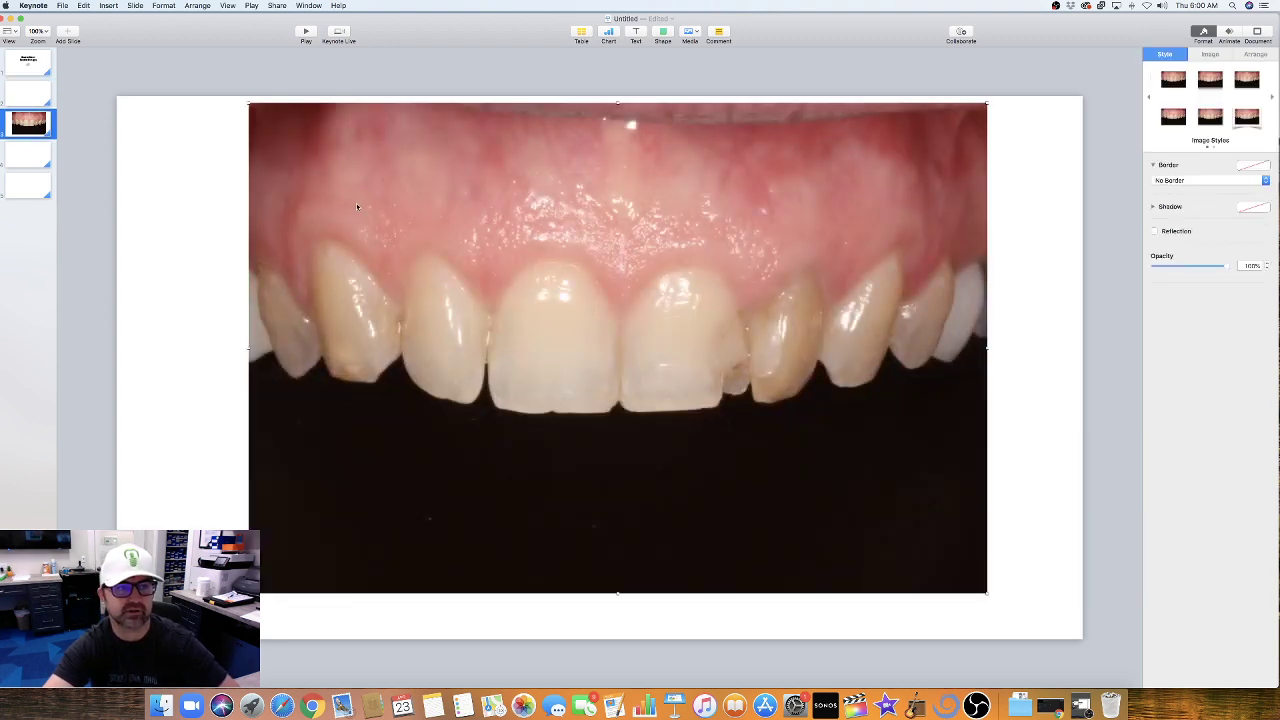
key("Up")
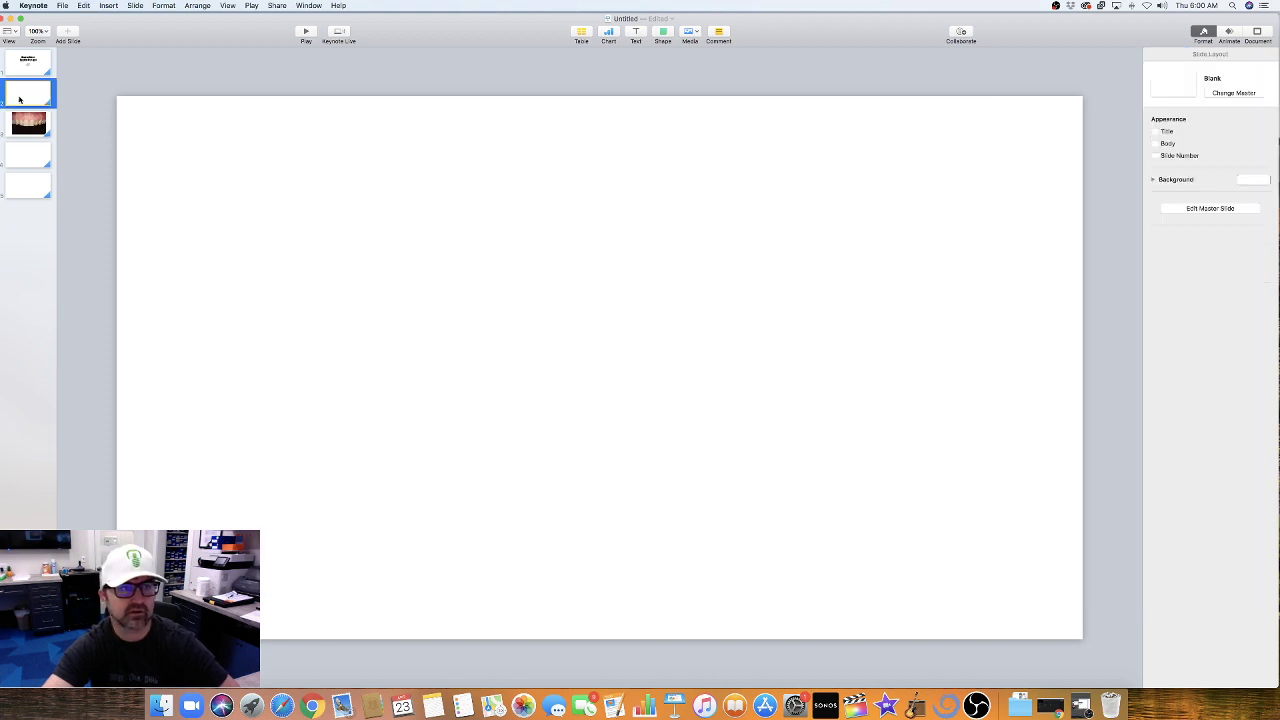
key("super+v")
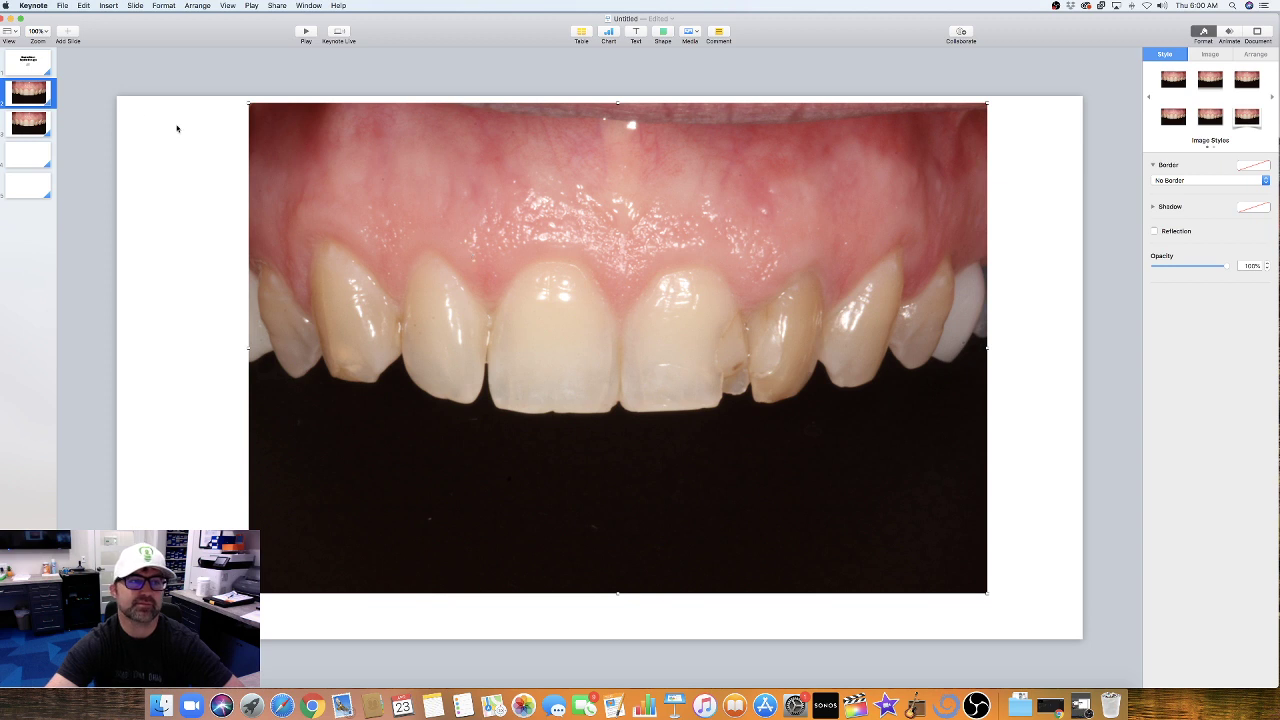
left_click(177, 128)
- Delete the teeth photo from slide 3
key("Down")
left_click(500, 258)
key("Delete")
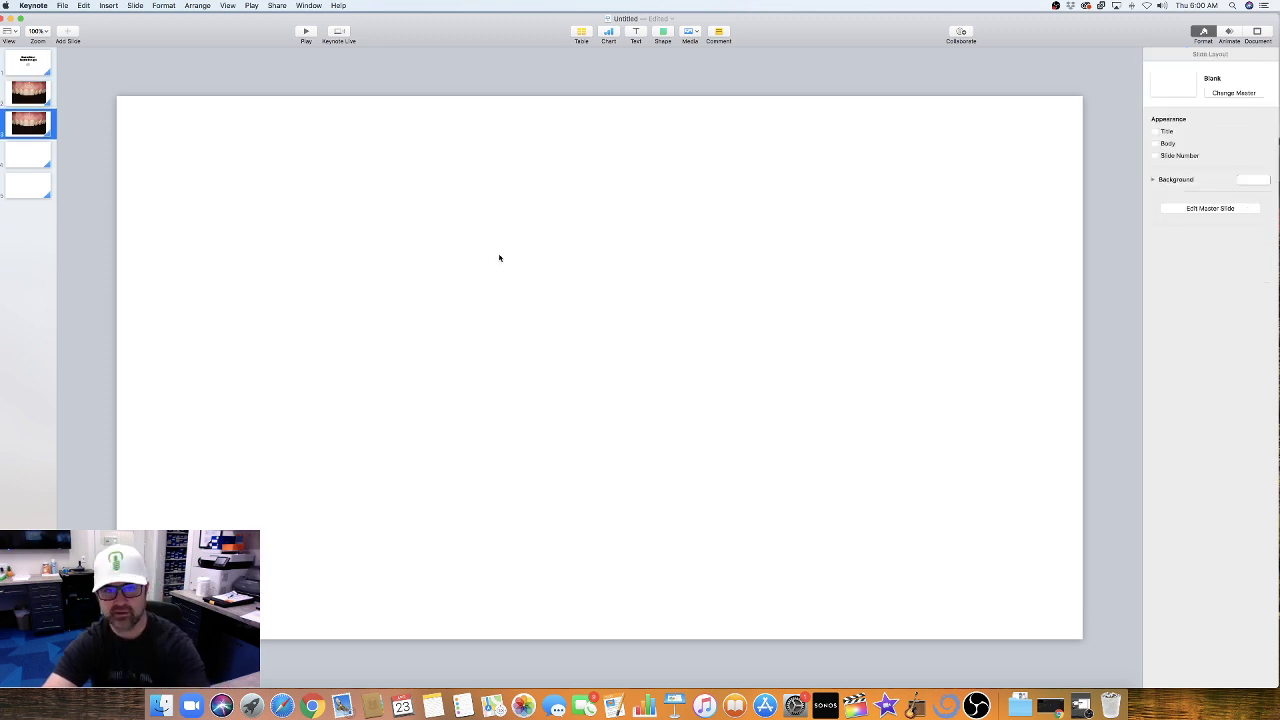